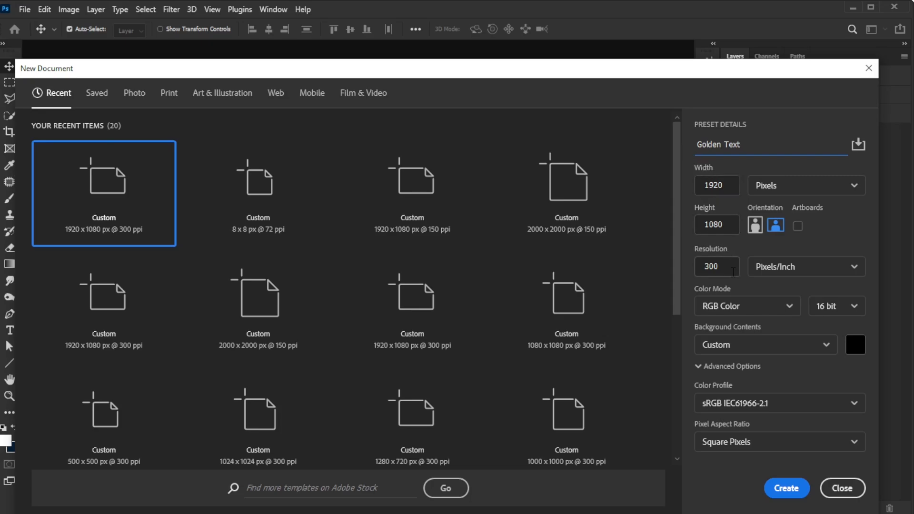
Create the 1920 x 1080 px Golden Text document at 300 ppi in 8-bit RGB with the Working RGB sRGB IEC61966-2.1 profile
{"action": "left_click", "coordinate": [733, 271]}
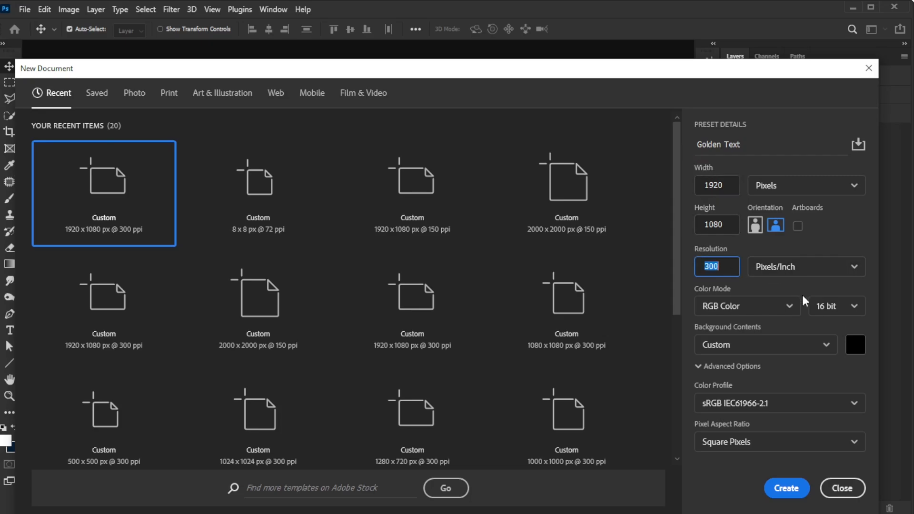
{"action": "left_click", "coordinate": [828, 307]}
{"action": "left_click", "coordinate": [824, 330]}
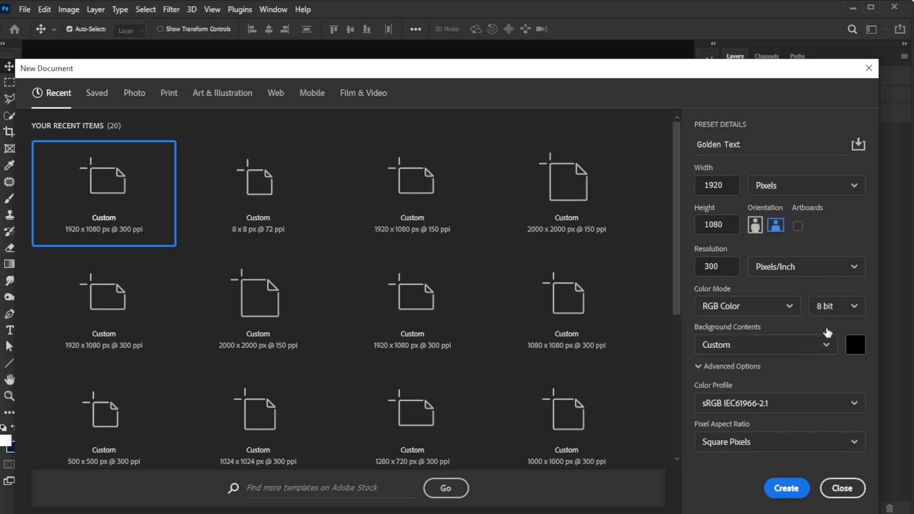
{"action": "left_click", "coordinate": [805, 404]}
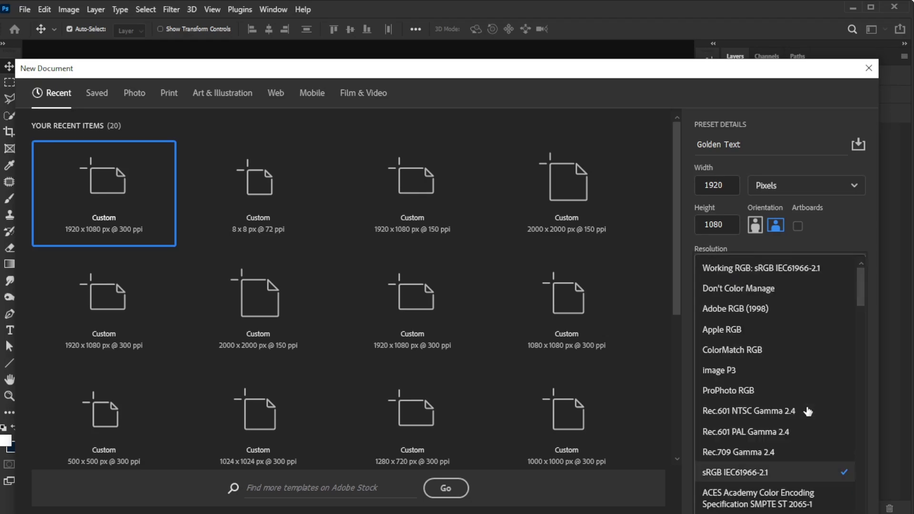
{"action": "left_click", "coordinate": [802, 270]}
{"action": "left_click", "coordinate": [787, 488]}
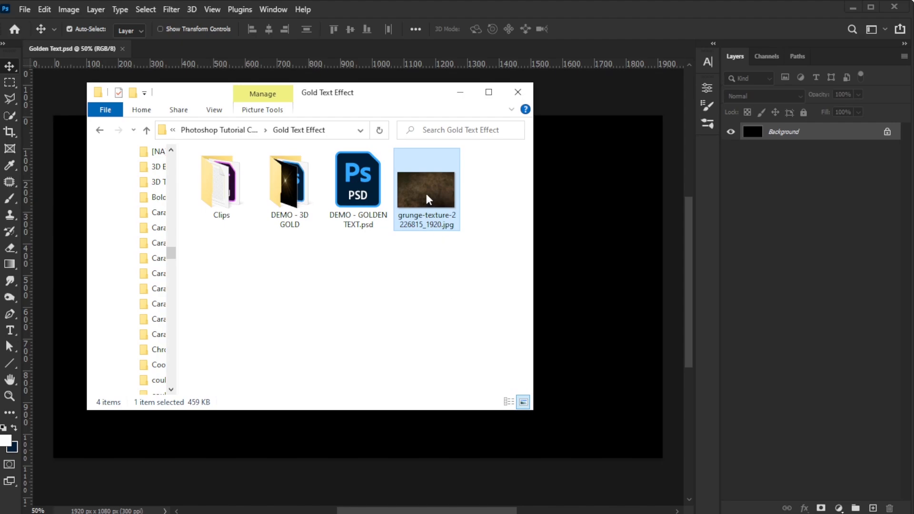
Place grunge-texture-2226815_1920.jpg into the document and scale it from its centre to about 24.45% so it covers the canvas
{"action": "left_click_drag", "start_coordinate": [426, 193], "coordinate": [608, 335]}
{"action": "left_click_drag", "start_coordinate": [633, 287], "coordinate": [668, 287]}
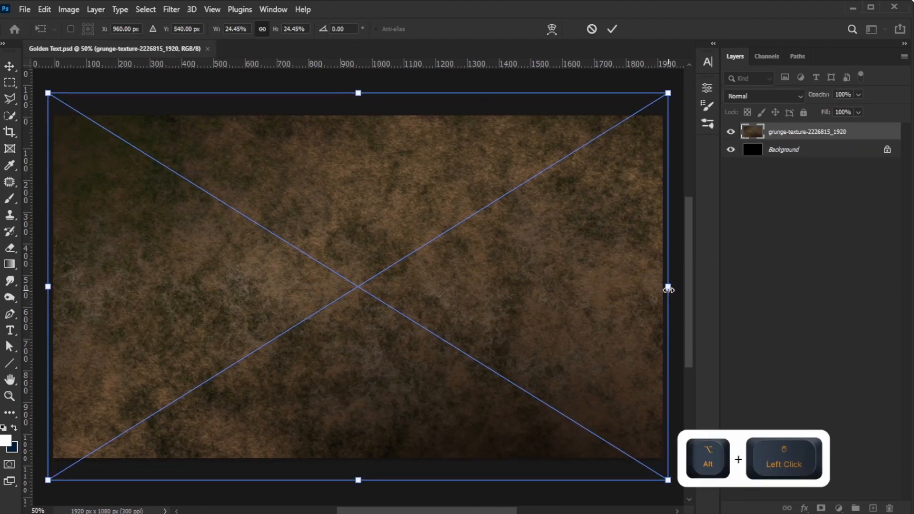
{"action": "left_click", "coordinate": [613, 27]}
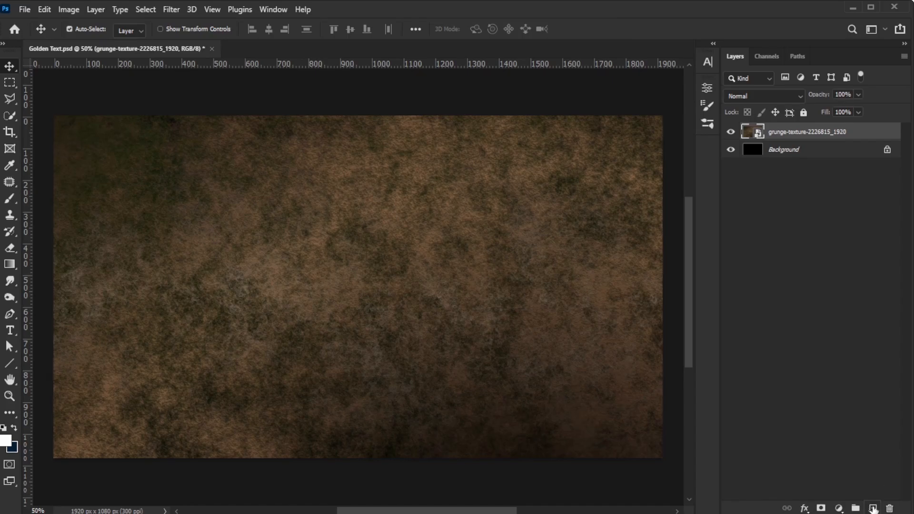
Add a new layer and write GOLDEN on it in Abril Fatface Regular at 85 pt
{"action": "left_click", "coordinate": [873, 508]}
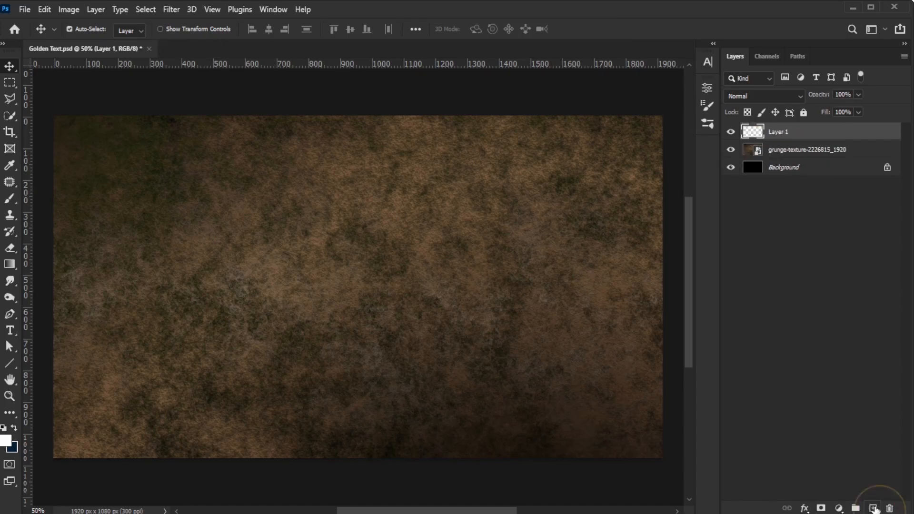
{"action": "left_click", "coordinate": [17, 331]}
{"action": "left_click", "coordinate": [145, 29]}
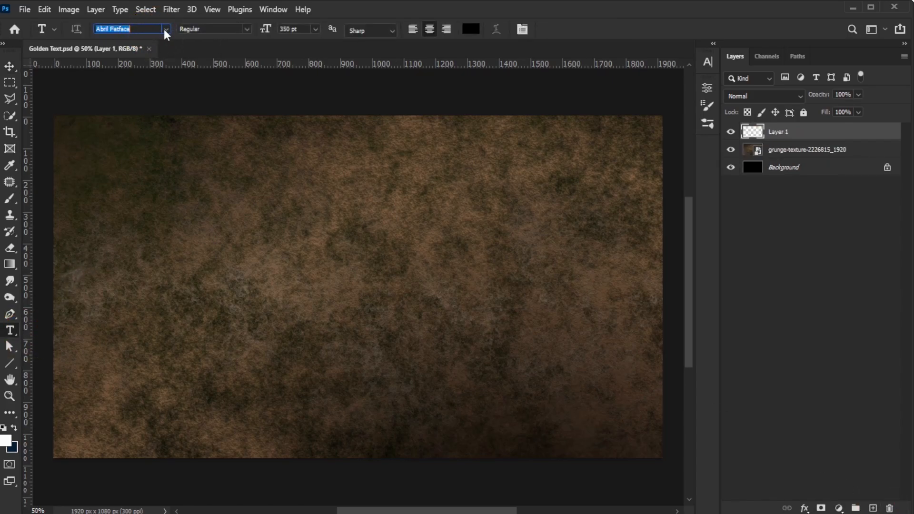
{"action": "left_click", "coordinate": [165, 29]}
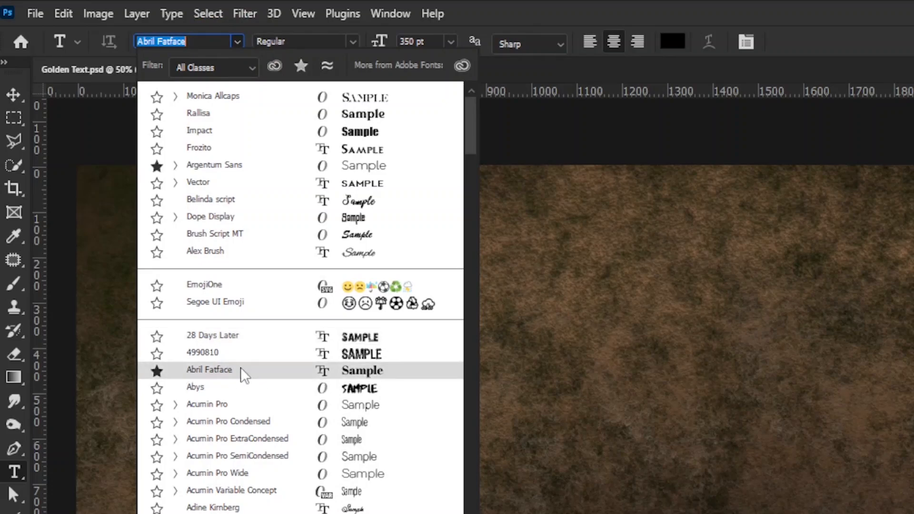
{"action": "left_click", "coordinate": [244, 374]}
{"action": "left_click", "coordinate": [413, 41]}
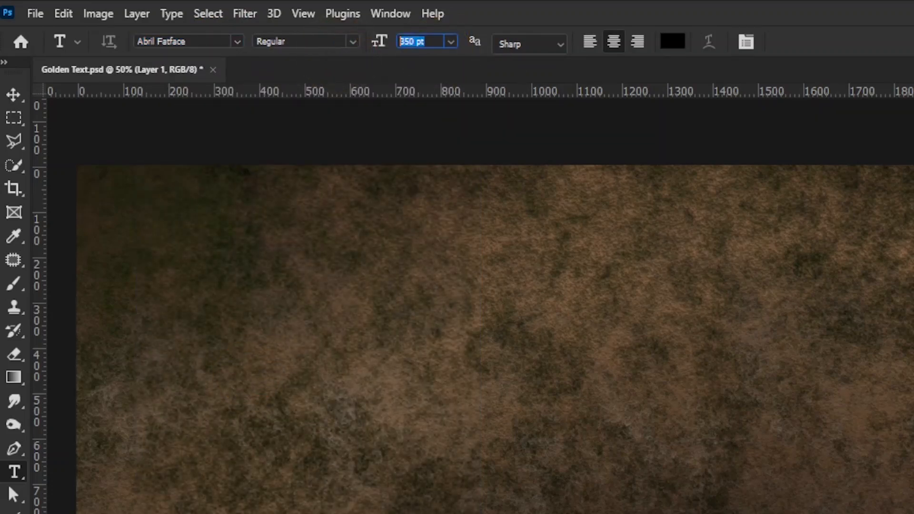
{"action": "type", "text": "85"}
{"action": "left_click", "coordinate": [292, 324]}
{"action": "type", "text": "GOLDEN"}
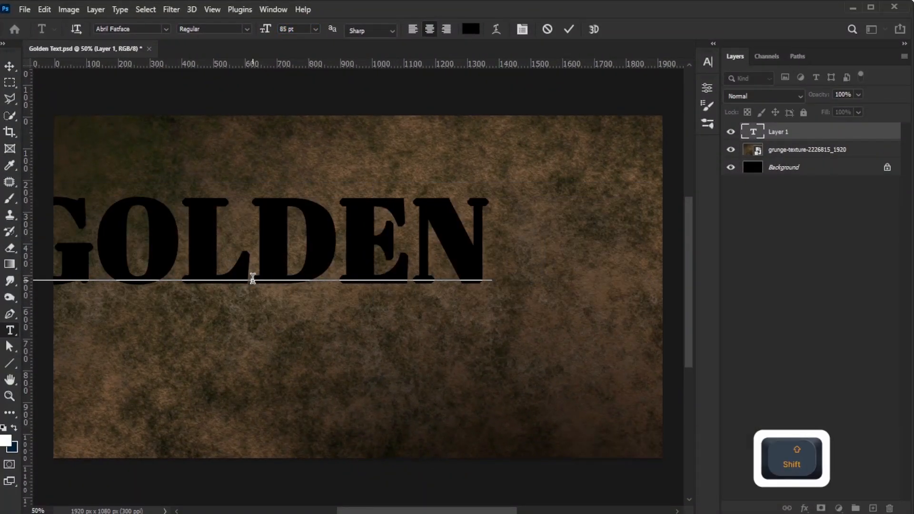
{"action": "left_click", "coordinate": [569, 30]}
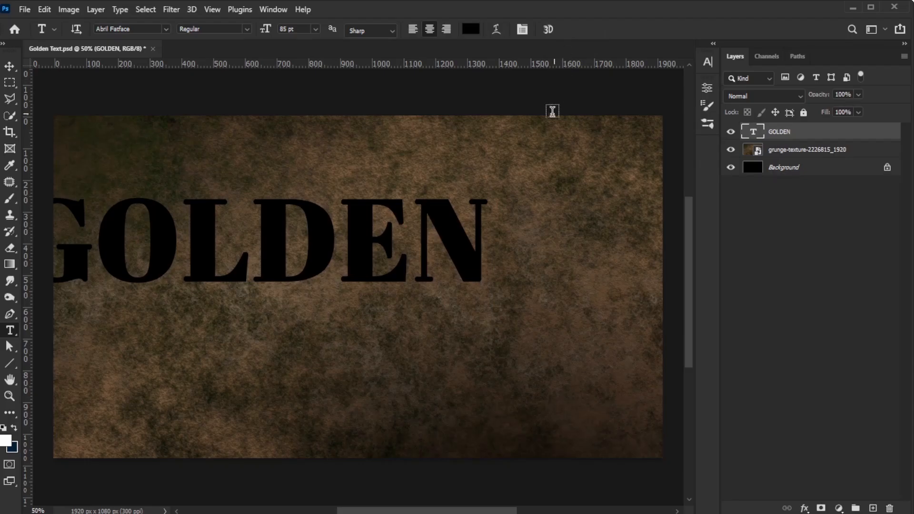
Centre the GOLDEN text horizontally and vertically on the whole canvas, leaving no selection active
{"action": "key", "text": "ctrl+a"}
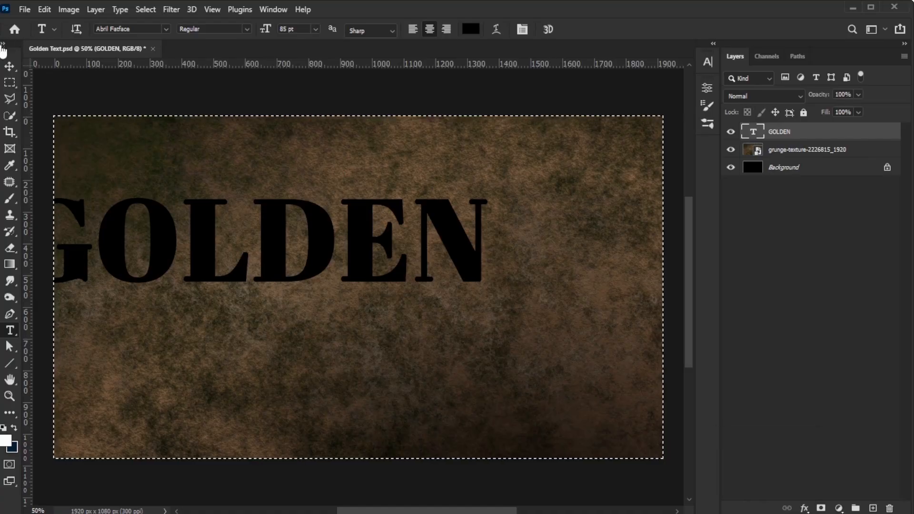
{"action": "left_click", "coordinate": [10, 66]}
{"action": "left_click", "coordinate": [269, 29]}
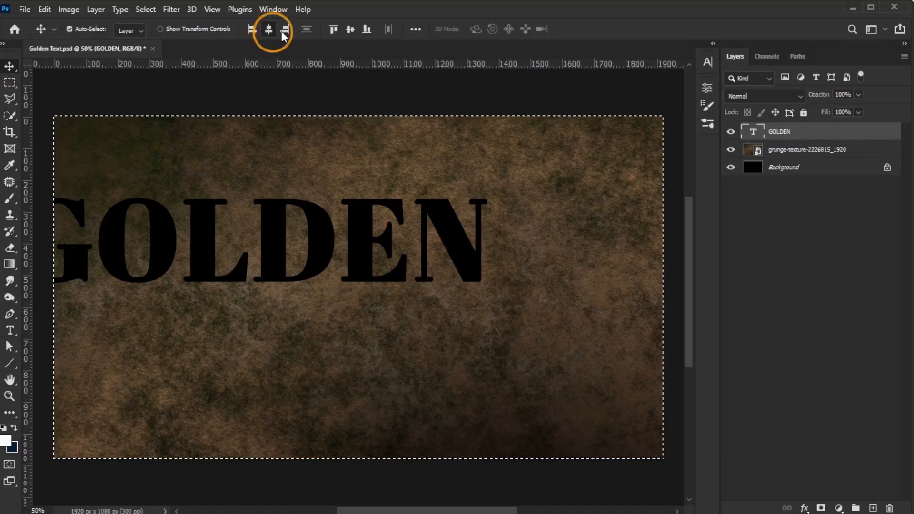
{"action": "left_click", "coordinate": [351, 30]}
{"action": "key", "text": "ctrl+d"}
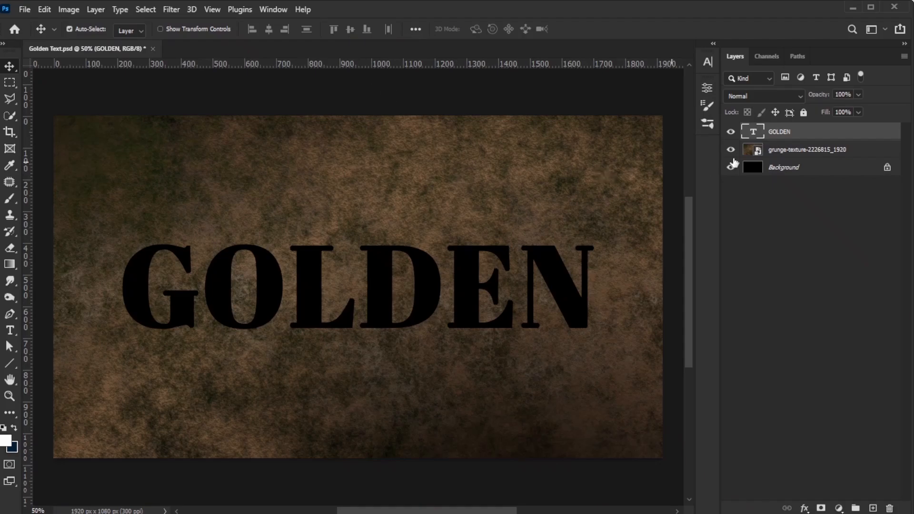
Convert the GOLDEN text layer to a Smart Object and add a Bevel & Emboss effect to it
{"action": "right_click", "coordinate": [793, 138]}
{"action": "left_click", "coordinate": [649, 148]}
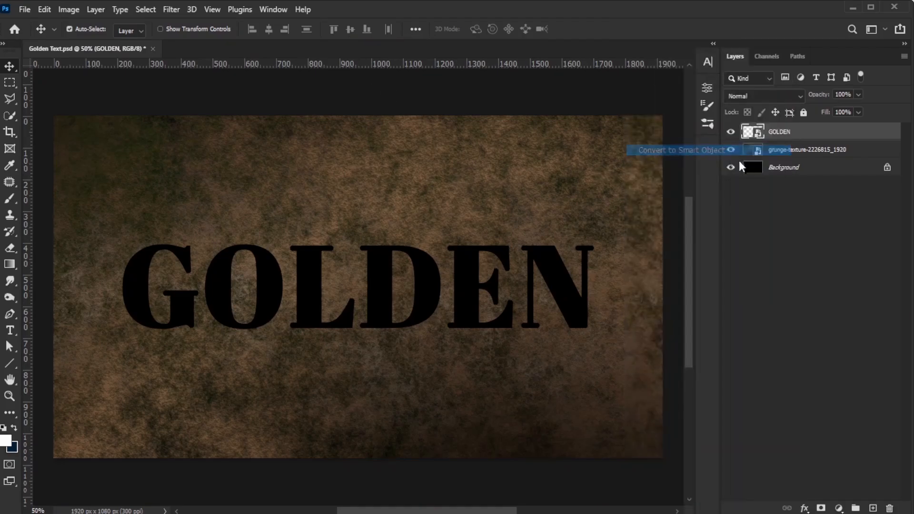
{"action": "left_click", "coordinate": [804, 508]}
{"action": "left_click", "coordinate": [838, 411]}
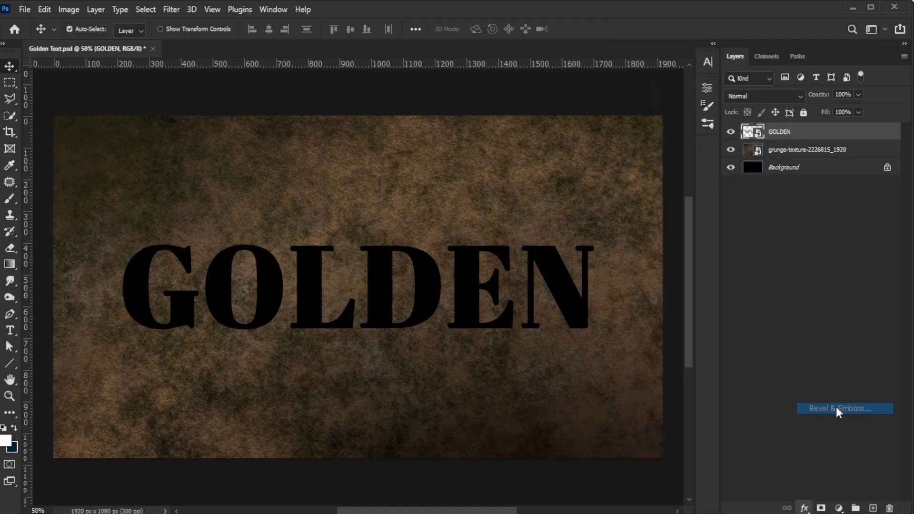
{"action": "left_click_drag", "start_coordinate": [723, 355], "coordinate": [770, 119]}
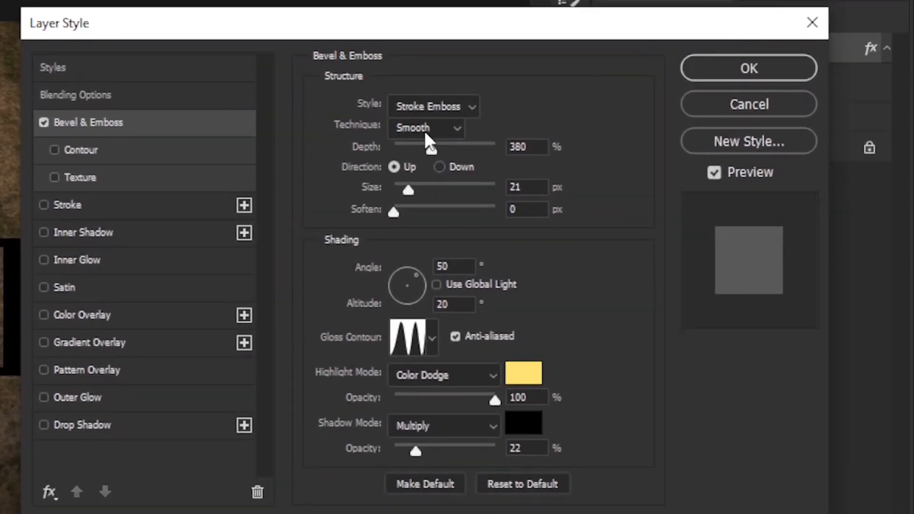
Set the bevel's depth to 285%, size to 12 px, shading angle to -170° and altitude to 10°
{"action": "double_click", "coordinate": [523, 147]}
{"action": "type", "text": "285"}
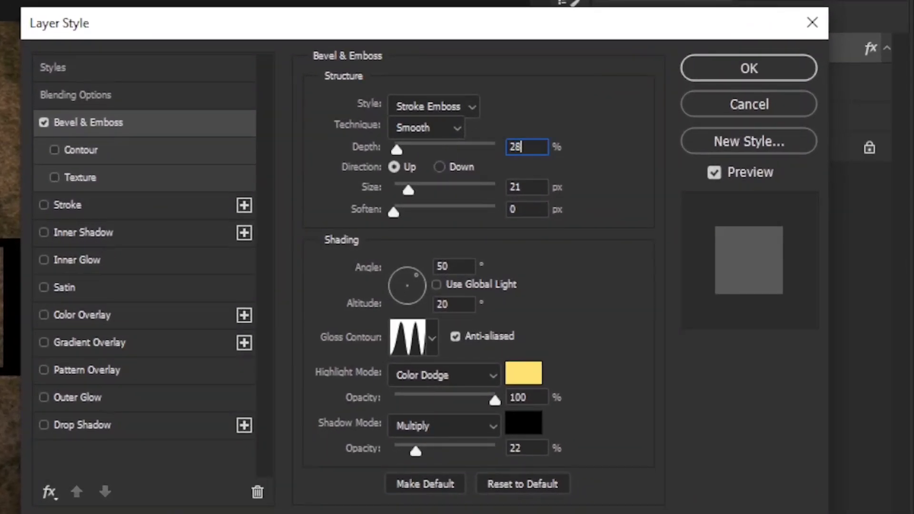
{"action": "key", "text": "Tab"}
{"action": "type", "text": "12"}
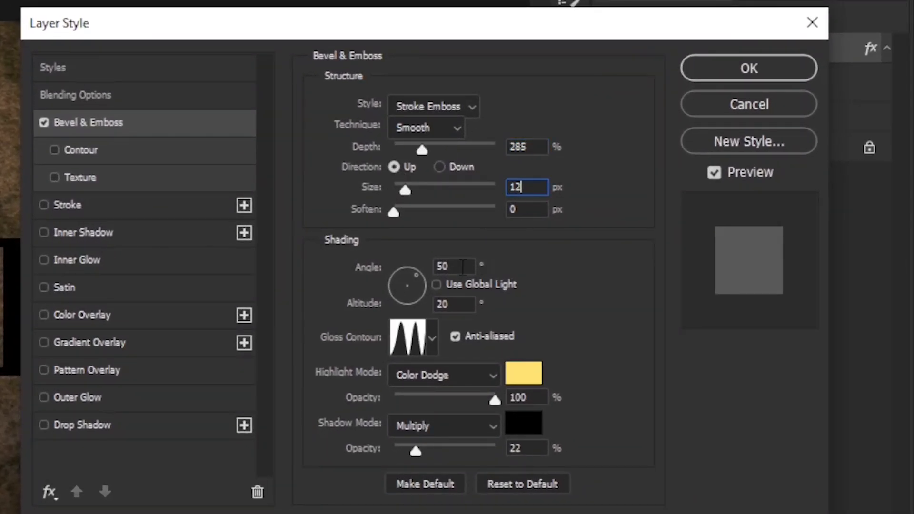
{"action": "key", "text": "Tab"}
{"action": "key", "text": "Tab"}
{"action": "type", "text": "-170"}
{"action": "double_click", "coordinate": [467, 302]}
{"action": "type", "text": "10"}
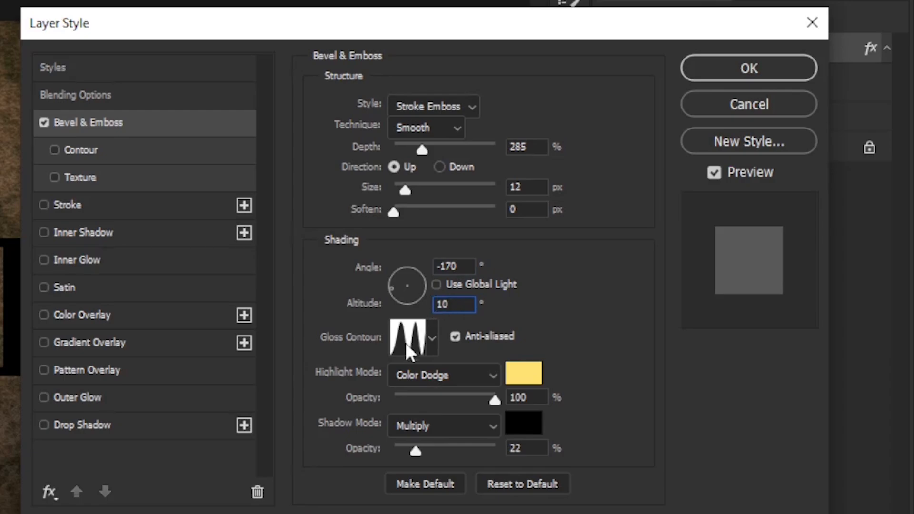
Select the bevel's double-peaked gloss contour, make the highlight white at 55% opacity, and set the shadow opacity to 35%
{"action": "left_click", "coordinate": [433, 351]}
{"action": "double_click", "coordinate": [372, 431]}
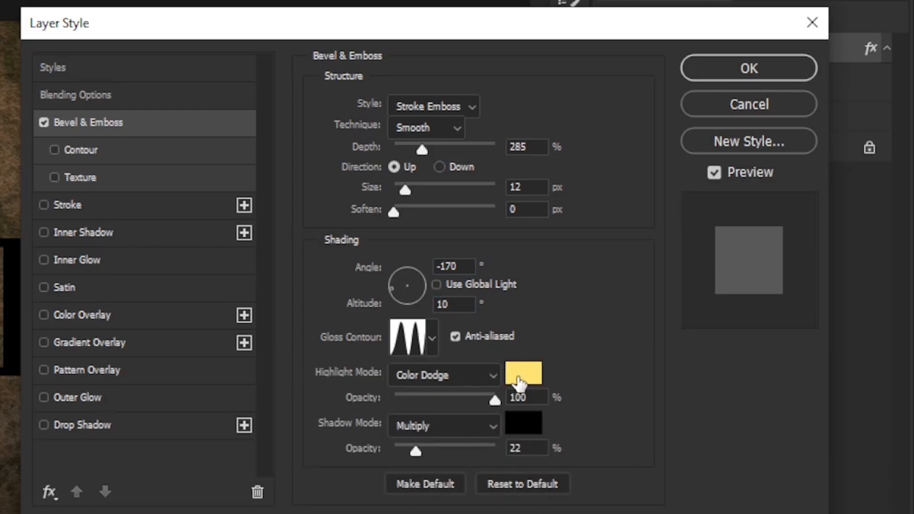
{"action": "left_click", "coordinate": [518, 379]}
{"action": "left_click", "coordinate": [453, 376]}
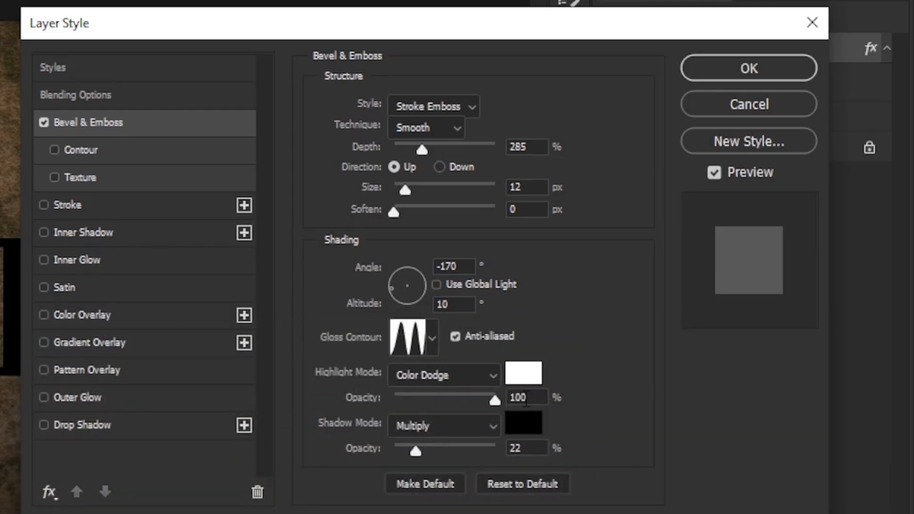
{"action": "double_click", "coordinate": [516, 397]}
{"action": "type", "text": "55"}
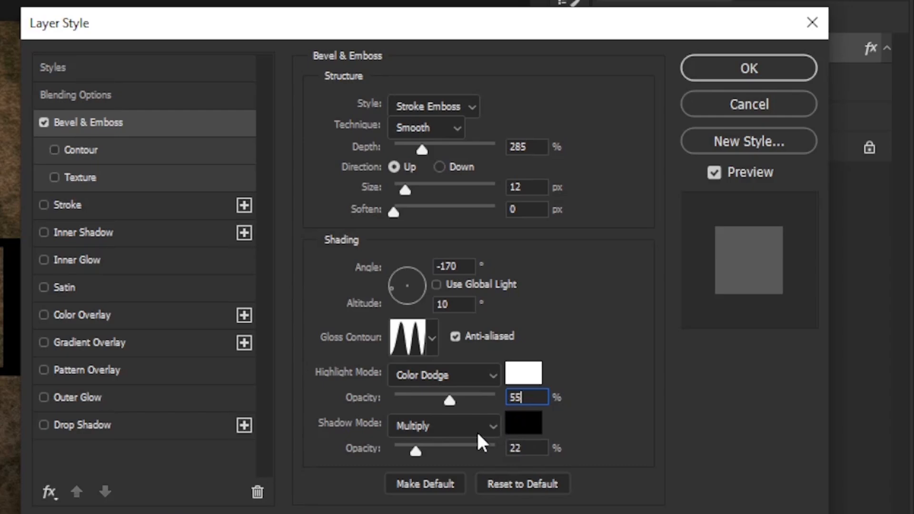
{"action": "double_click", "coordinate": [529, 448]}
{"action": "type", "text": "75"}
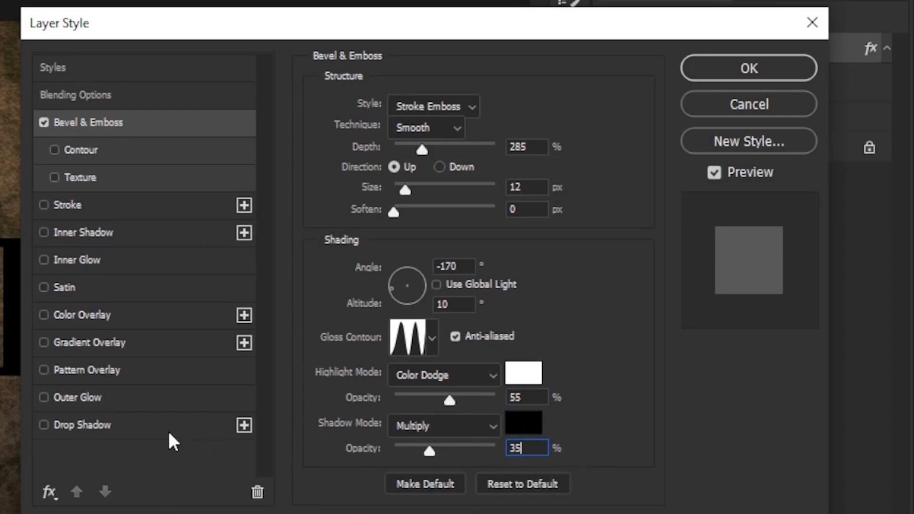
Add a black Drop Shadow with 80% opacity, a 65° angle and a 10 px distance
{"action": "left_click", "coordinate": [128, 431]}
{"action": "left_click", "coordinate": [517, 107]}
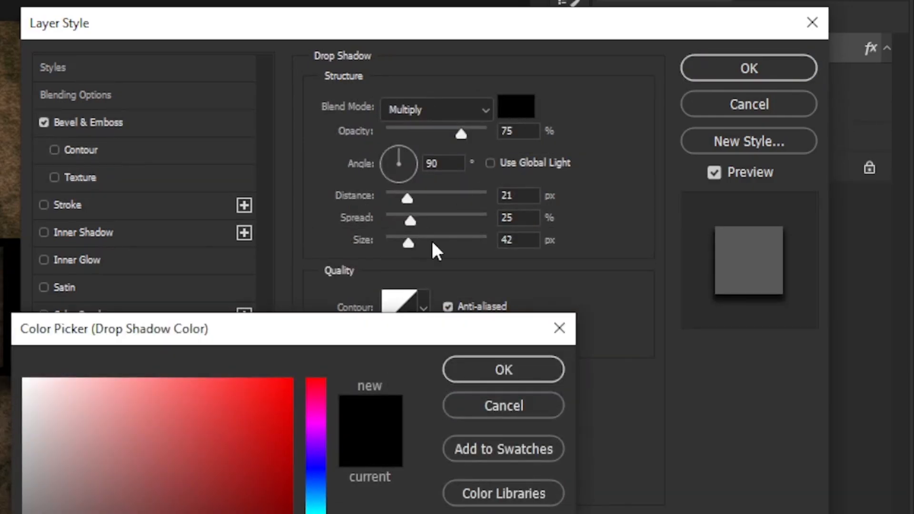
{"action": "left_click", "coordinate": [472, 372]}
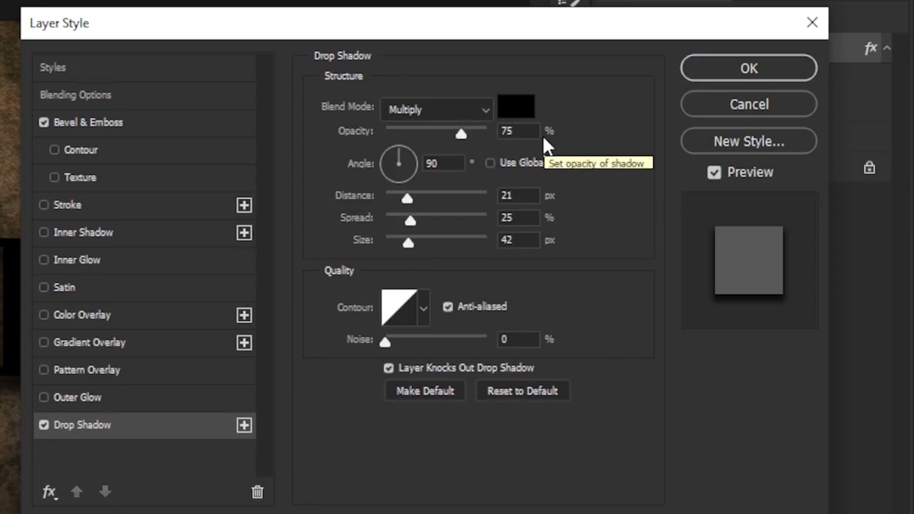
{"action": "double_click", "coordinate": [513, 131]}
{"action": "type", "text": "80"}
{"action": "key", "text": "Tab"}
{"action": "type", "text": "65"}
{"action": "key", "text": "Tab"}
{"action": "type", "text": "10"}
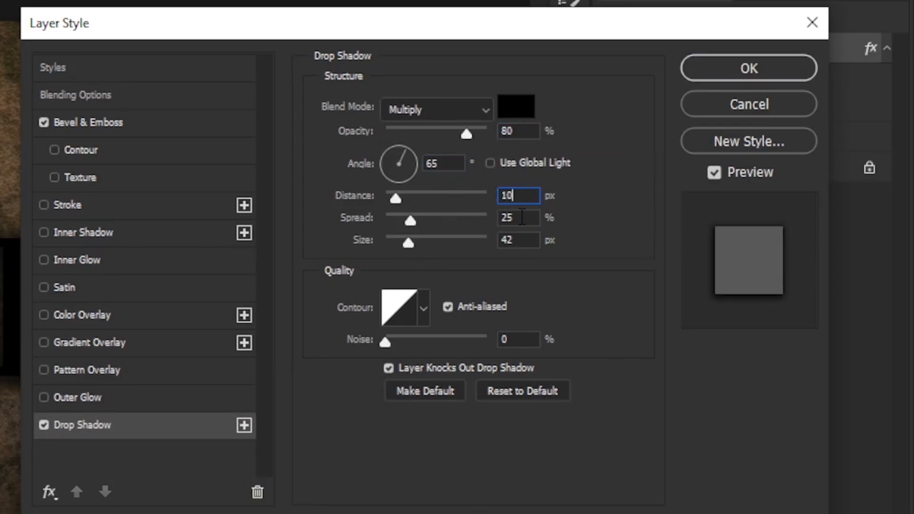
Set the drop shadow's spread to 10% and size to 10 px with a linear contour, and apply the layer style
{"action": "key", "text": "Tab"}
{"action": "type", "text": "10"}
{"action": "key", "text": "Tab"}
{"action": "type", "text": "10"}
{"action": "left_click", "coordinate": [423, 309]}
{"action": "left_click", "coordinate": [295, 356]}
{"action": "left_click", "coordinate": [531, 291]}
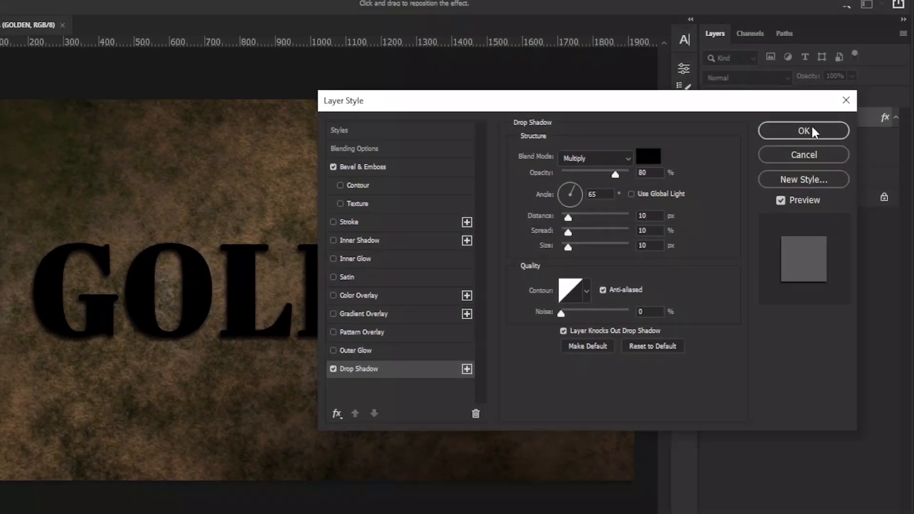
{"action": "left_click", "coordinate": [813, 130]}
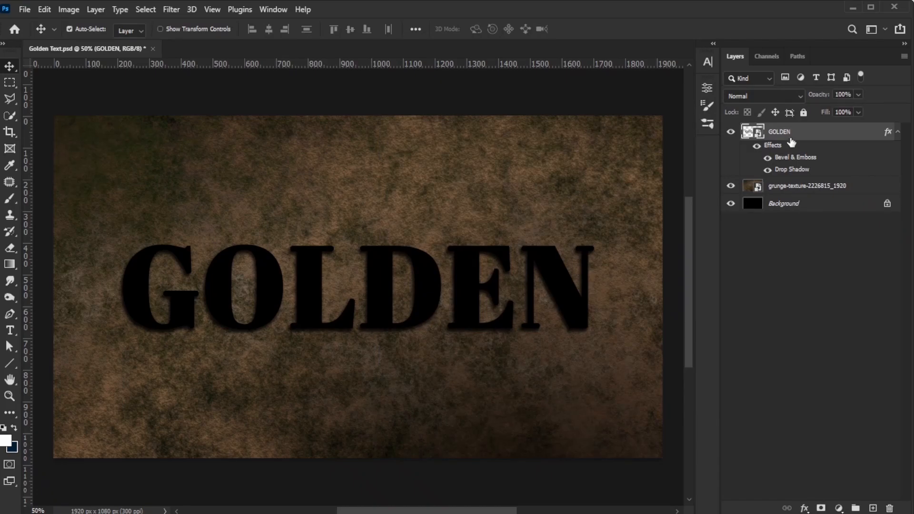
Rename the GOLDEN layer as fx1 and duplicate it
{"action": "double_click", "coordinate": [786, 135]}
{"action": "key", "text": "Return"}
{"action": "key", "text": "ctrl+j"}
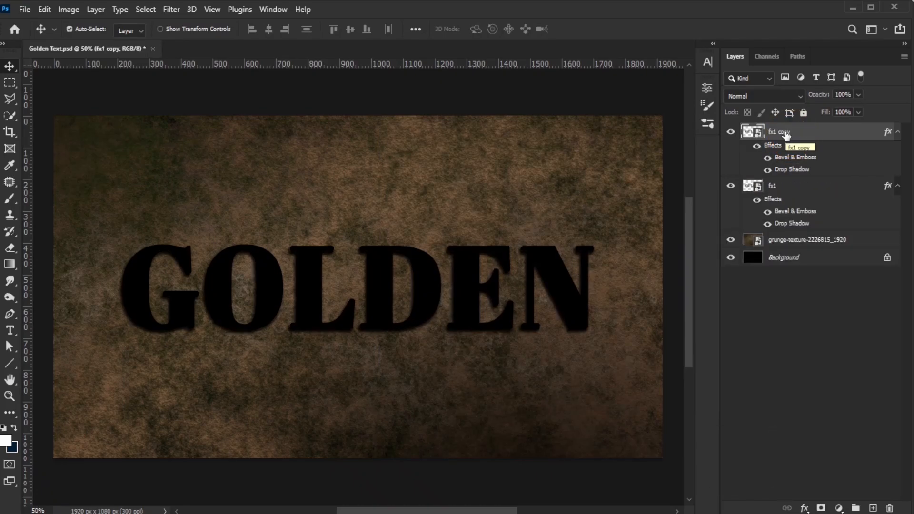
Delete all effects from the duplicated fx1 layer and rename it as fx2
{"action": "left_click_drag", "start_coordinate": [776, 146], "coordinate": [888, 508]}
{"action": "double_click", "coordinate": [778, 132]}
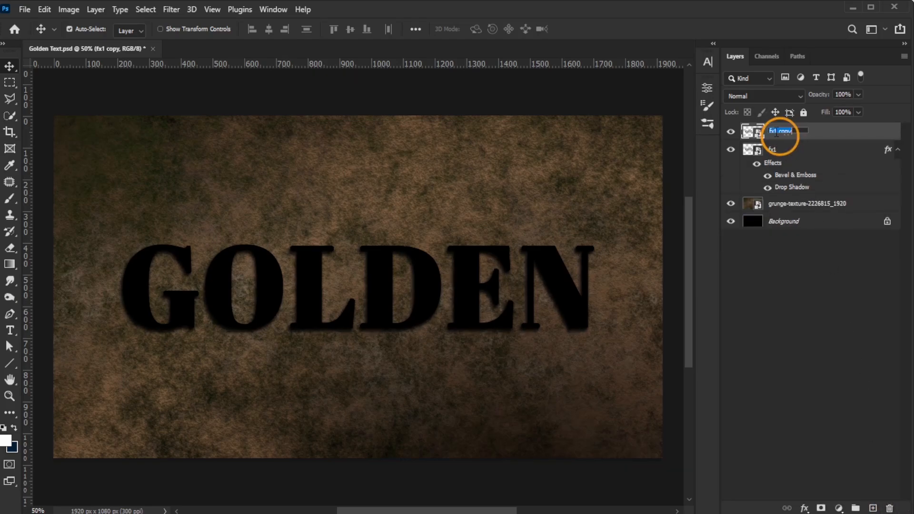
{"action": "type", "text": "fx2"}
{"action": "key", "text": "Return"}
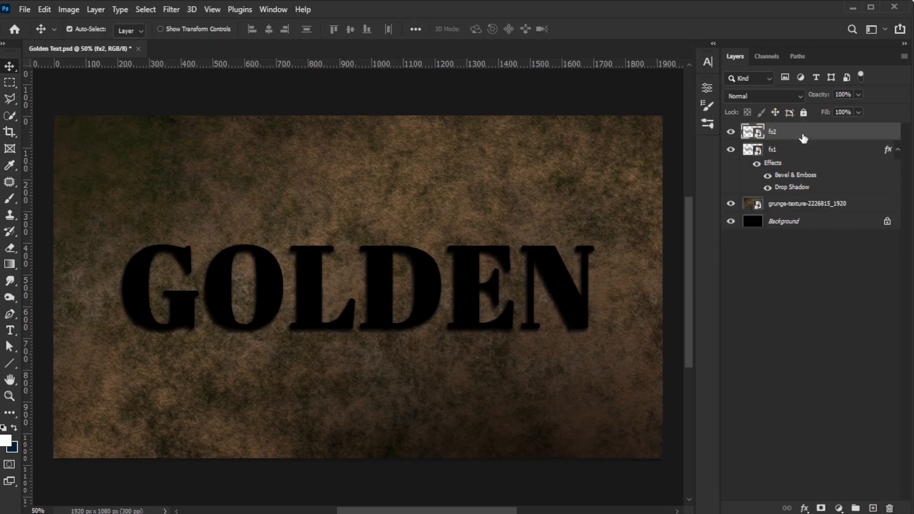
Add Bevel & Emboss to the fx2 layer with a depth of 380% and a size of 5 px
{"action": "left_click", "coordinate": [805, 509]}
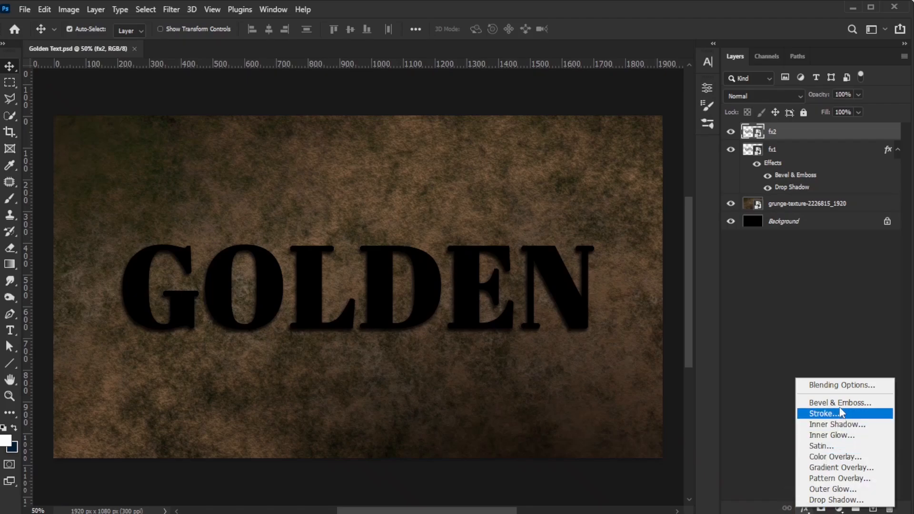
{"action": "left_click", "coordinate": [826, 402]}
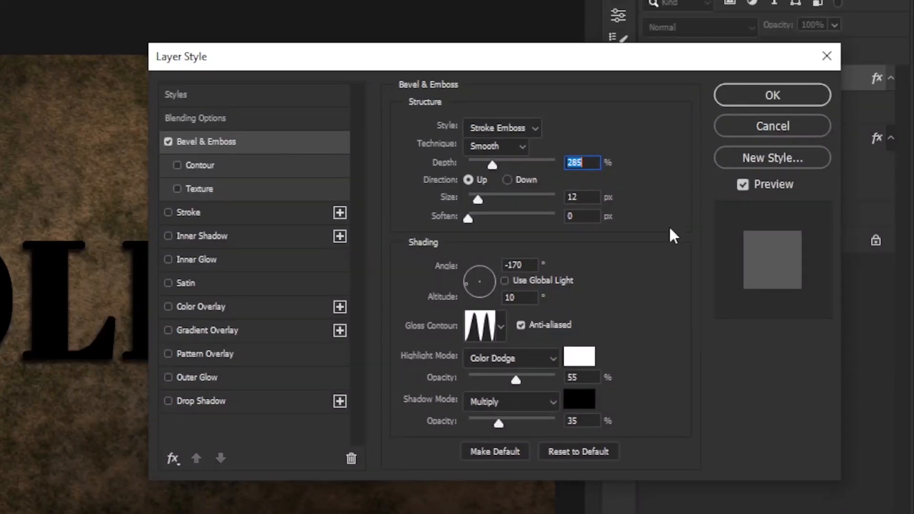
{"action": "left_click", "coordinate": [651, 276]}
{"action": "left_click", "coordinate": [592, 162]}
{"action": "type", "text": "380"}
{"action": "left_click", "coordinate": [574, 198]}
{"action": "type", "text": "5"}
Set the bevel's shading angle to 50° and its altitude to 20°
{"action": "left_click", "coordinate": [529, 265]}
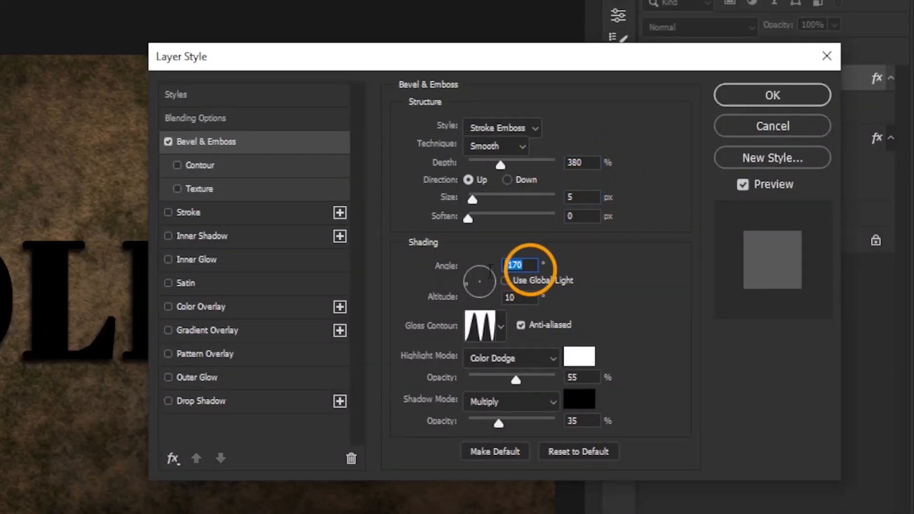
{"action": "type", "text": "50"}
{"action": "left_click", "coordinate": [530, 297]}
{"action": "type", "text": "20"}
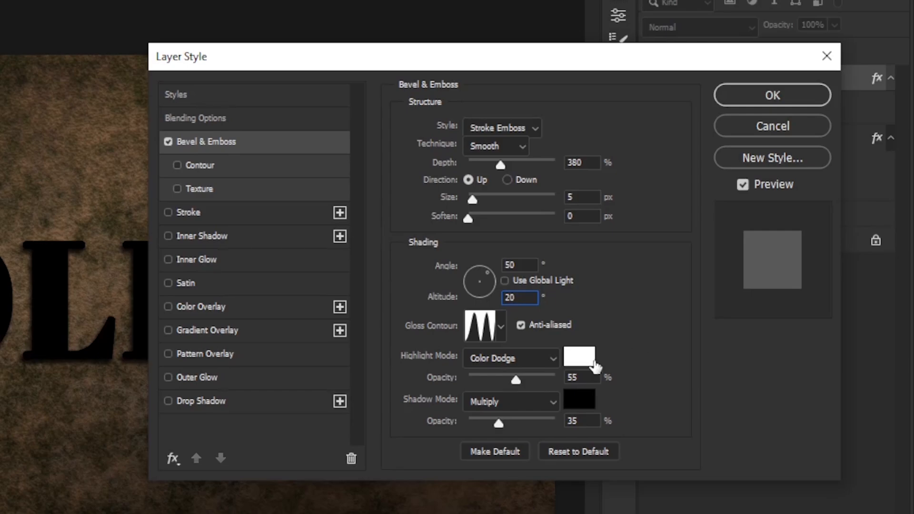
Set the bevel's highlight colour to ffe372 at 100% opacity and its shadow opacity to 22%
{"action": "left_click", "coordinate": [593, 363]}
{"action": "type", "text": "ffe37"}
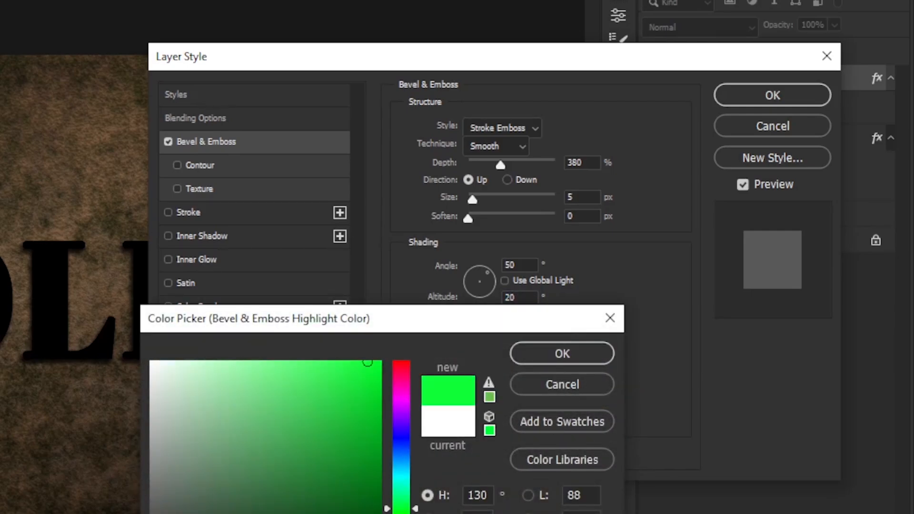
{"action": "type", "text": "2"}
{"action": "left_click", "coordinate": [600, 362]}
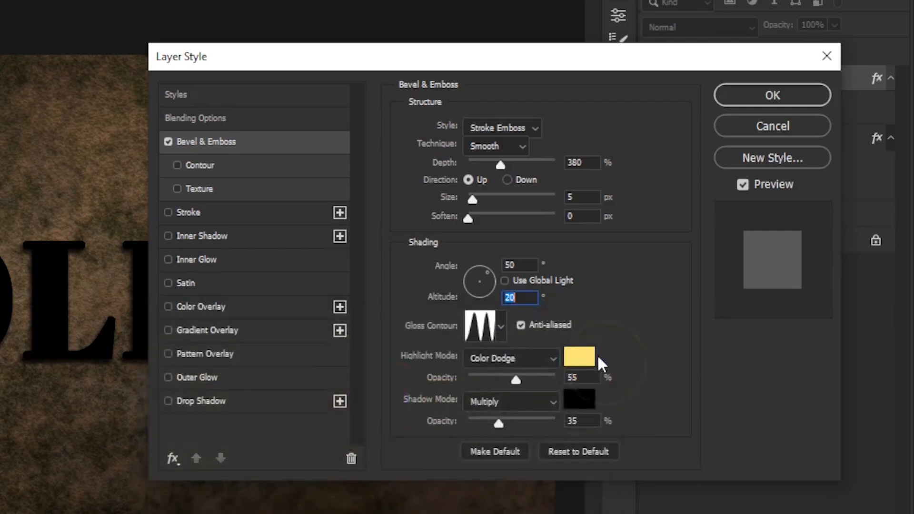
{"action": "left_click", "coordinate": [571, 379]}
{"action": "type", "text": "100"}
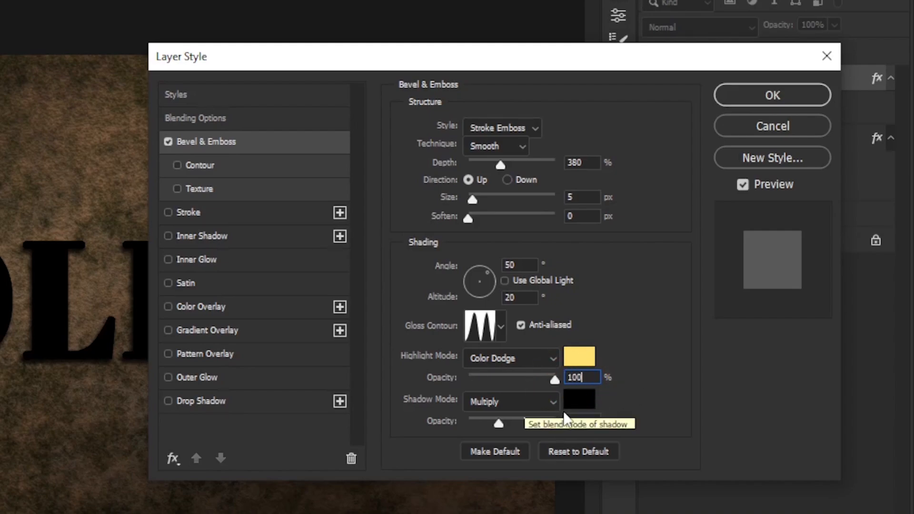
{"action": "left_click", "coordinate": [583, 421]}
{"action": "type", "text": "22"}
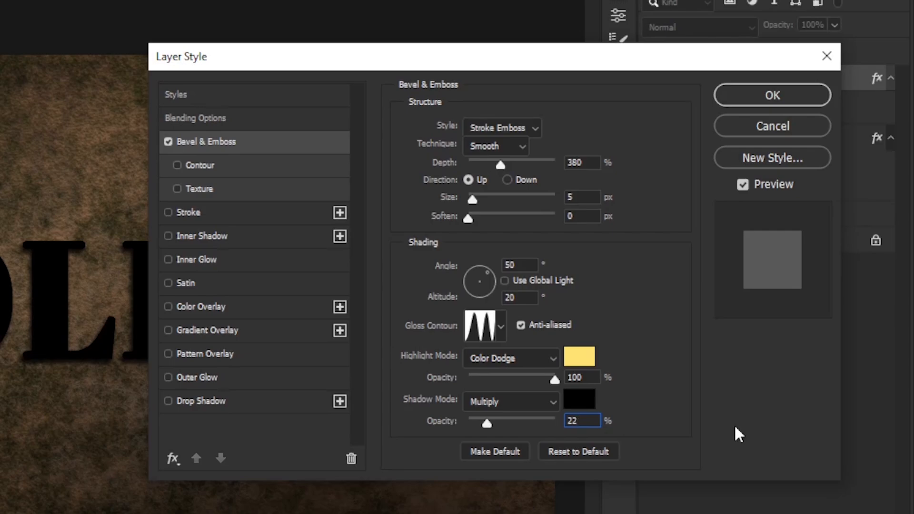
Add a Stroke with a gradient fill and use ca7700 for the gradient's 0% stop
{"action": "left_click", "coordinate": [202, 216]}
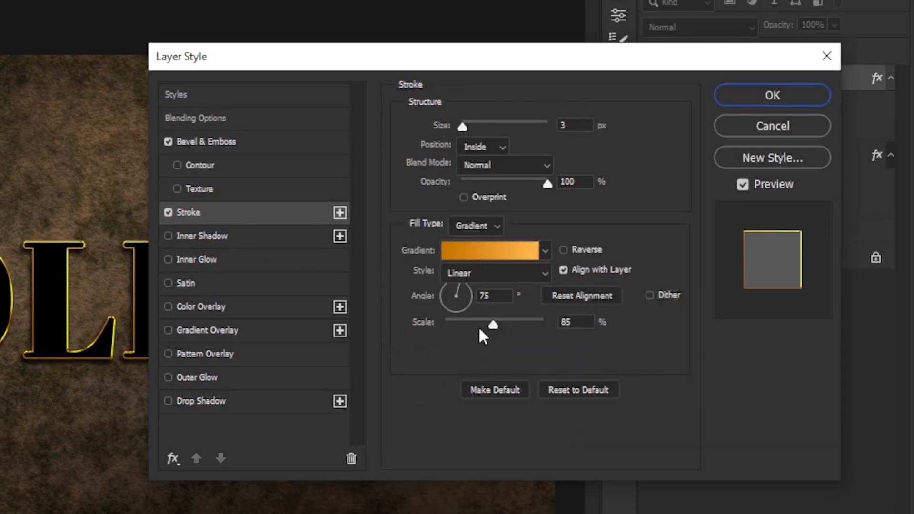
{"action": "left_click", "coordinate": [475, 249]}
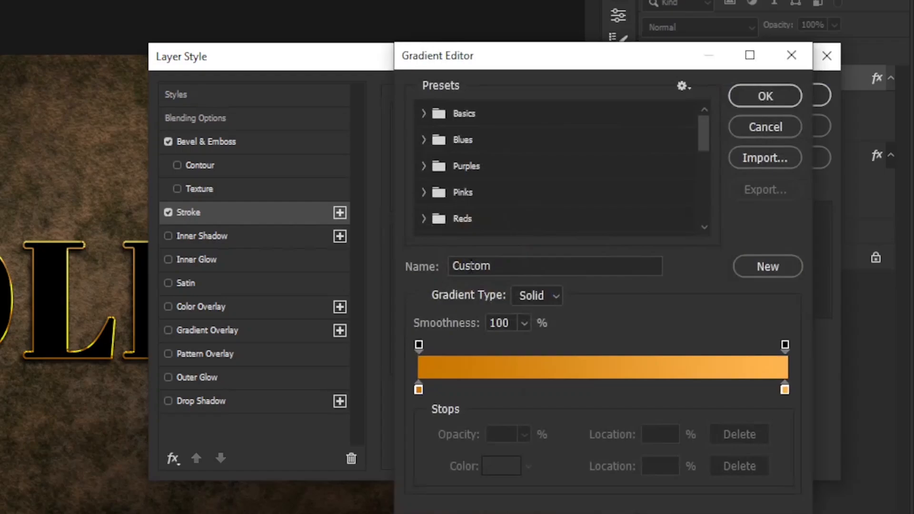
{"action": "left_click", "coordinate": [418, 389]}
{"action": "left_click", "coordinate": [501, 465]}
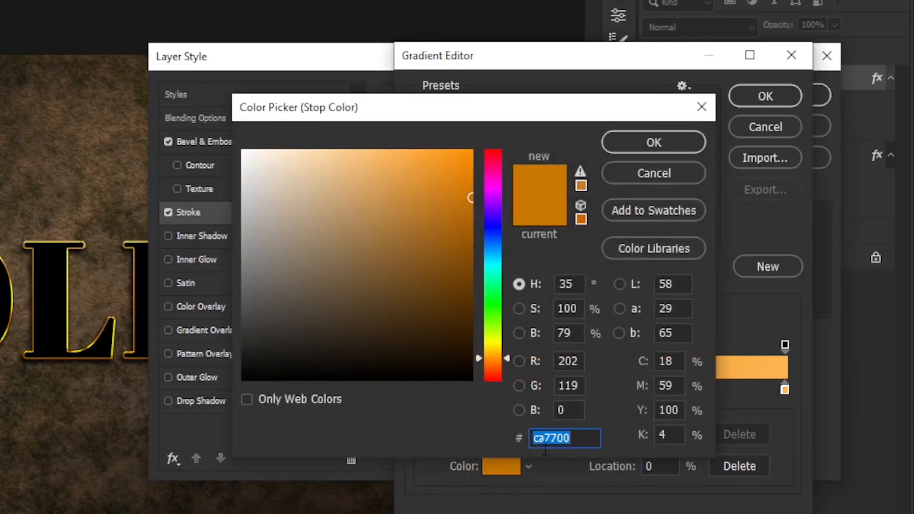
{"action": "left_click", "coordinate": [651, 150]}
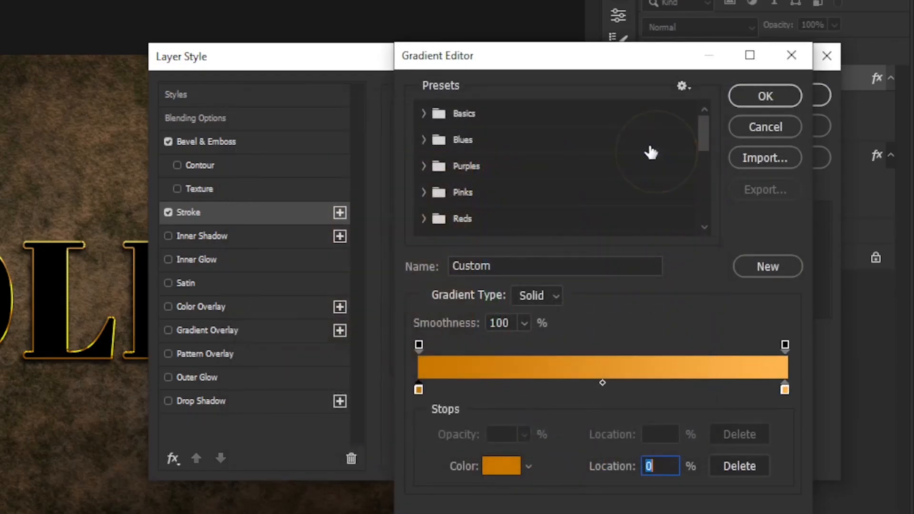
Use ffb650 for the stroke gradient's 100% stop and accept the gradient
{"action": "left_click", "coordinate": [785, 390]}
{"action": "left_click", "coordinate": [502, 465]}
{"action": "left_click", "coordinate": [571, 439]}
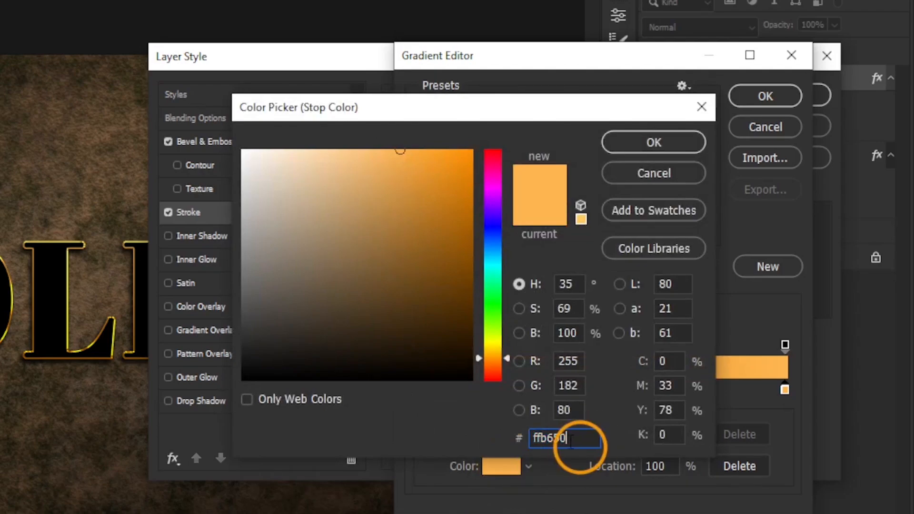
{"action": "left_click_drag", "start_coordinate": [571, 439], "coordinate": [507, 441]}
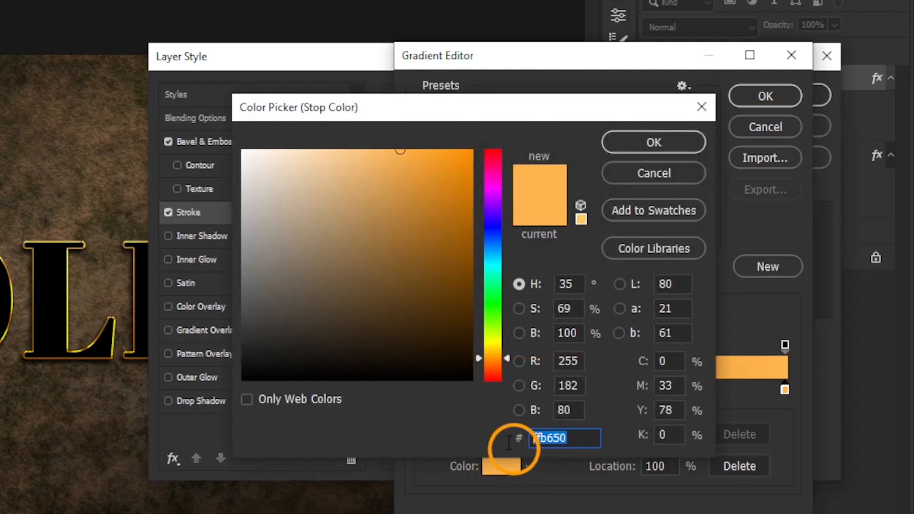
{"action": "left_click", "coordinate": [643, 147]}
{"action": "left_click", "coordinate": [761, 102]}
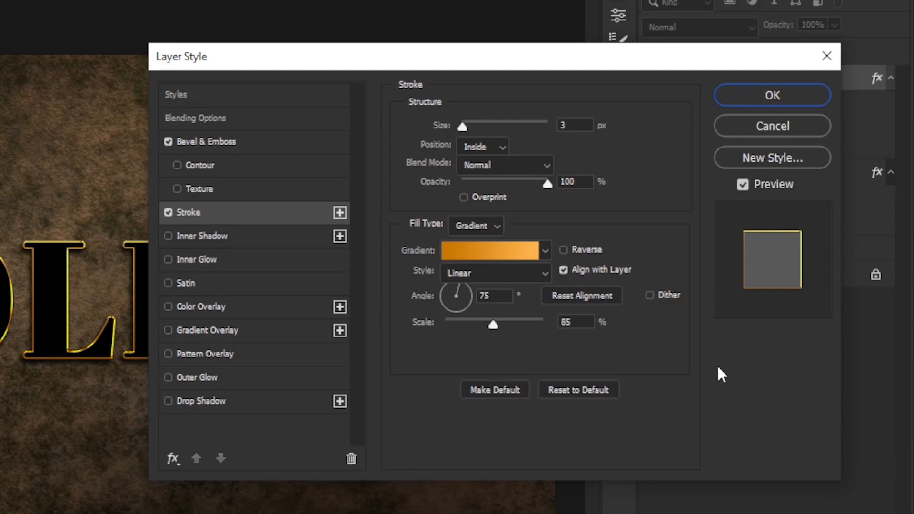
Add a Gradient Overlay and use ffd24a for its gradient's 0% stop
{"action": "left_click", "coordinate": [261, 333]}
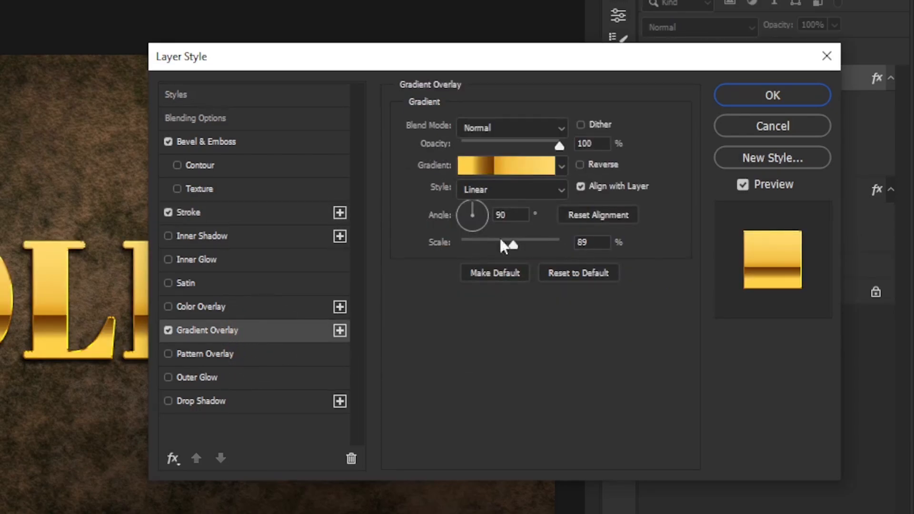
{"action": "left_click", "coordinate": [516, 166]}
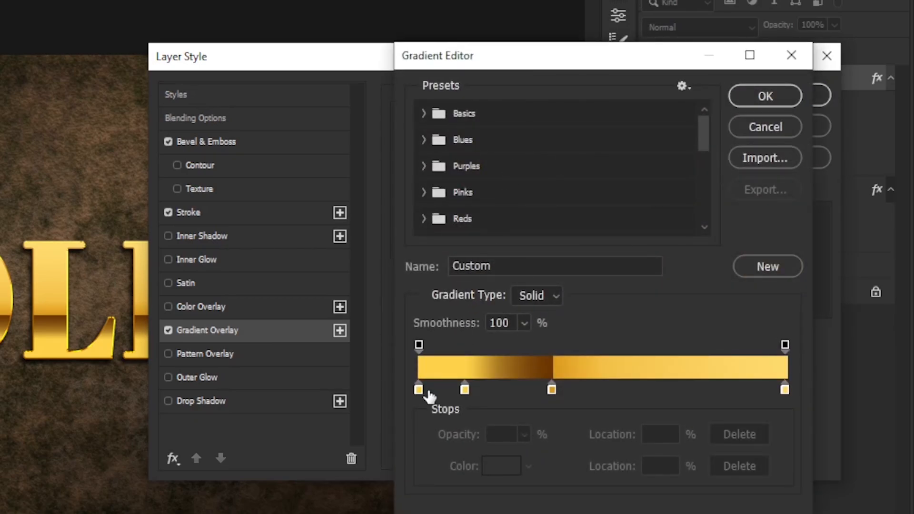
{"action": "left_click", "coordinate": [419, 390]}
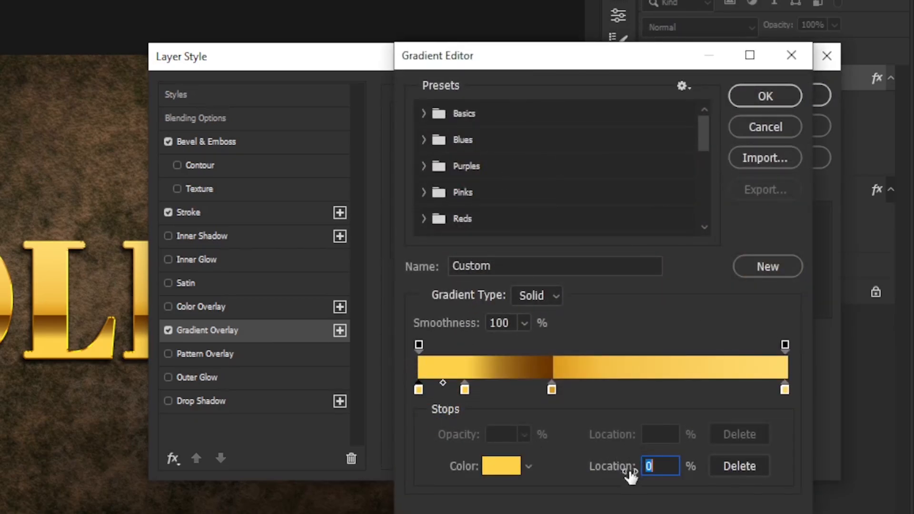
{"action": "left_click", "coordinate": [502, 465]}
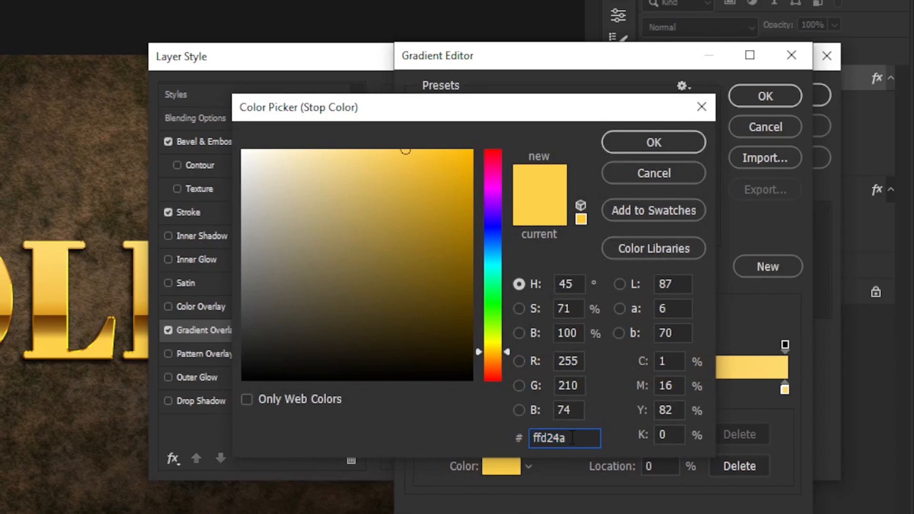
{"action": "double_click", "coordinate": [577, 442]}
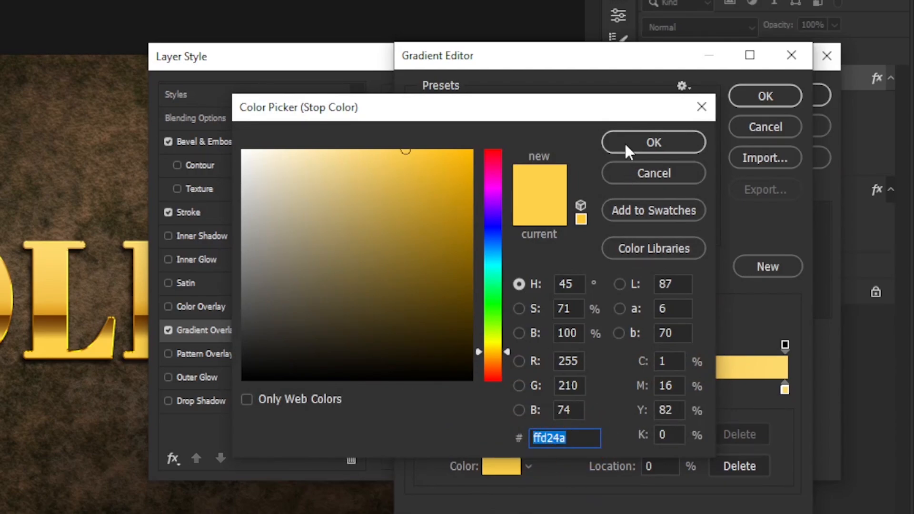
{"action": "left_click", "coordinate": [632, 173]}
Use ffd24a at a 13% location for the overlay gradient's second stop
{"action": "left_click", "coordinate": [465, 390]}
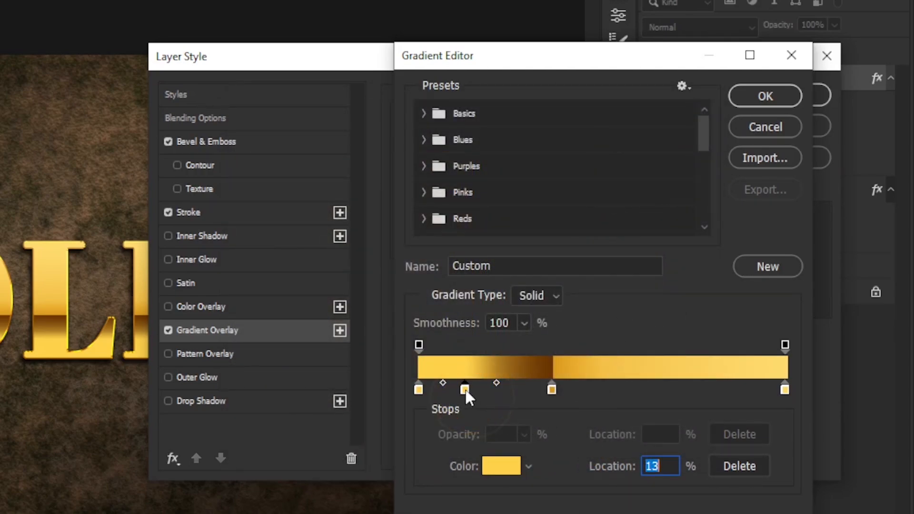
{"action": "left_click", "coordinate": [664, 464]}
{"action": "left_click", "coordinate": [501, 466]}
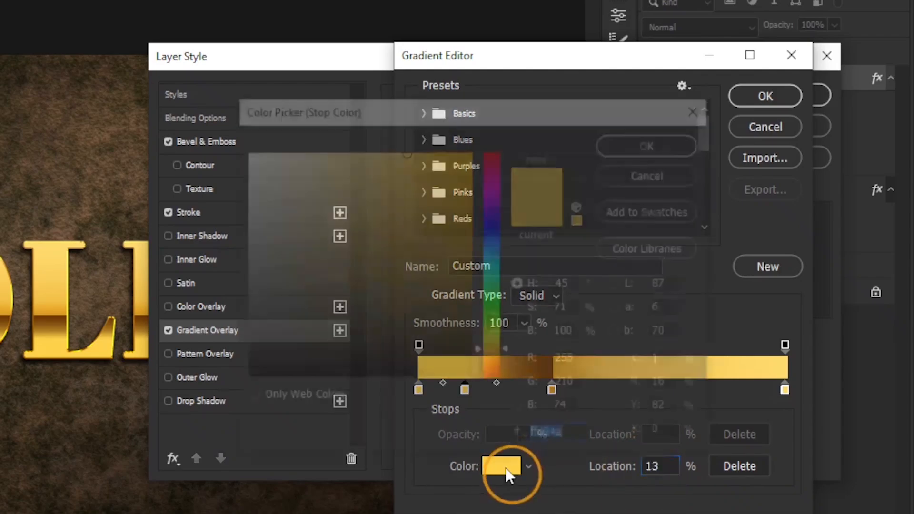
{"action": "double_click", "coordinate": [571, 440]}
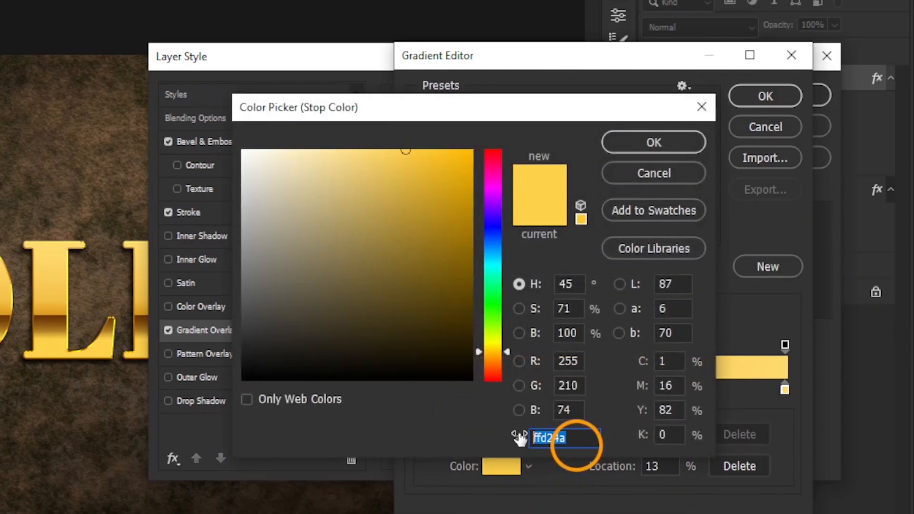
{"action": "left_click", "coordinate": [643, 142]}
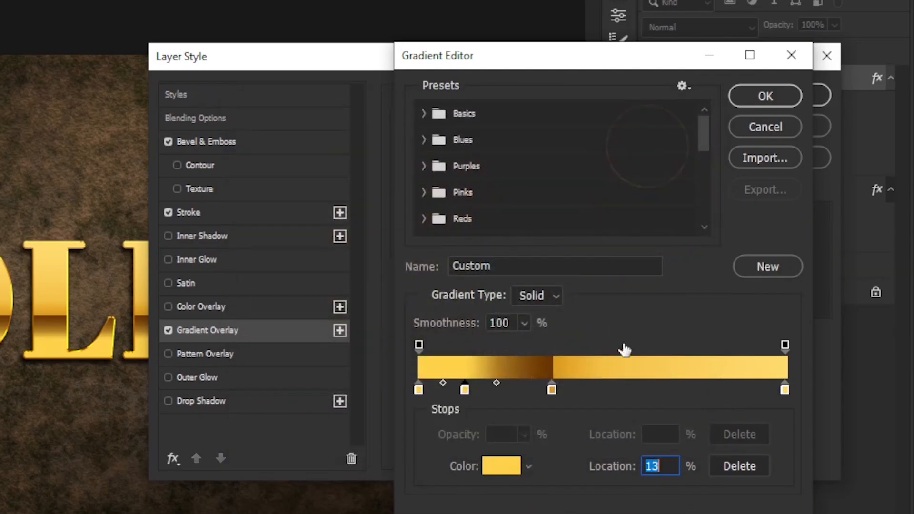
Move the overlay gradient's dark brown stop to 31% and use 6a3400 as its colour
{"action": "left_click", "coordinate": [552, 390]}
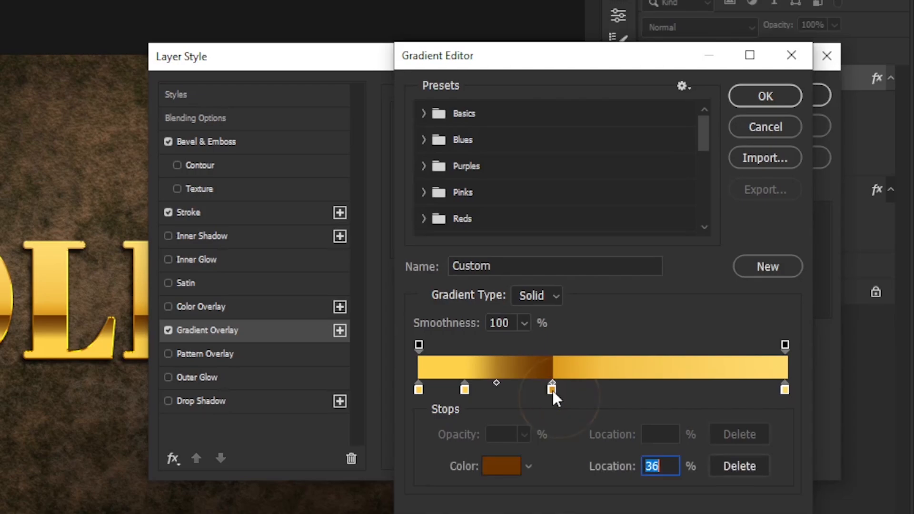
{"action": "left_click_drag", "start_coordinate": [676, 470], "coordinate": [609, 455]}
{"action": "left_click_drag", "start_coordinate": [555, 389], "coordinate": [533, 393]}
{"action": "left_click", "coordinate": [502, 465]}
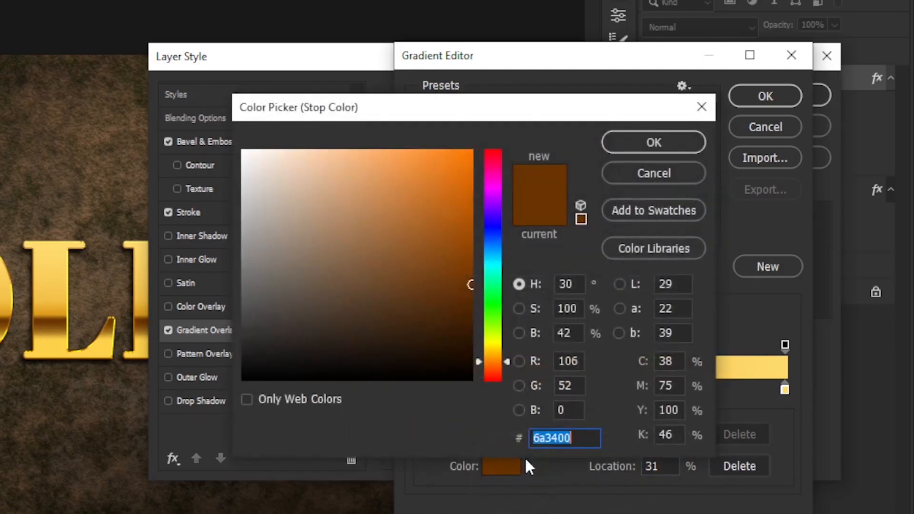
{"action": "left_click_drag", "start_coordinate": [573, 440], "coordinate": [528, 443]}
{"action": "left_click", "coordinate": [657, 162]}
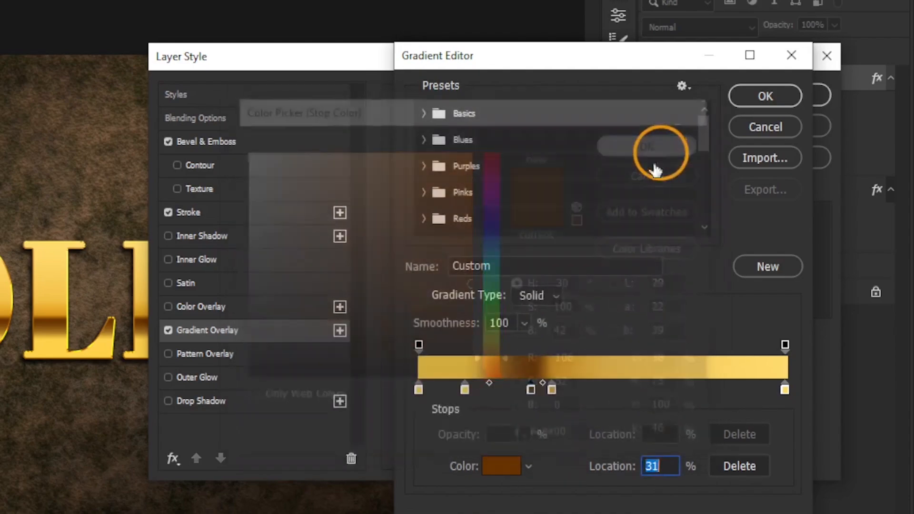
Use d9991f for the orange stop at 36% and set the dark brown stop's location to 36%
{"action": "left_click", "coordinate": [552, 389]}
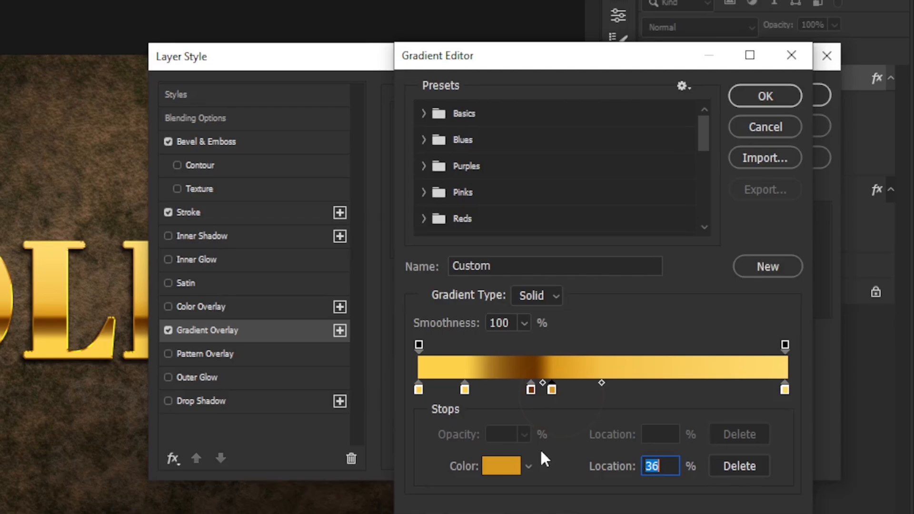
{"action": "left_click", "coordinate": [501, 465]}
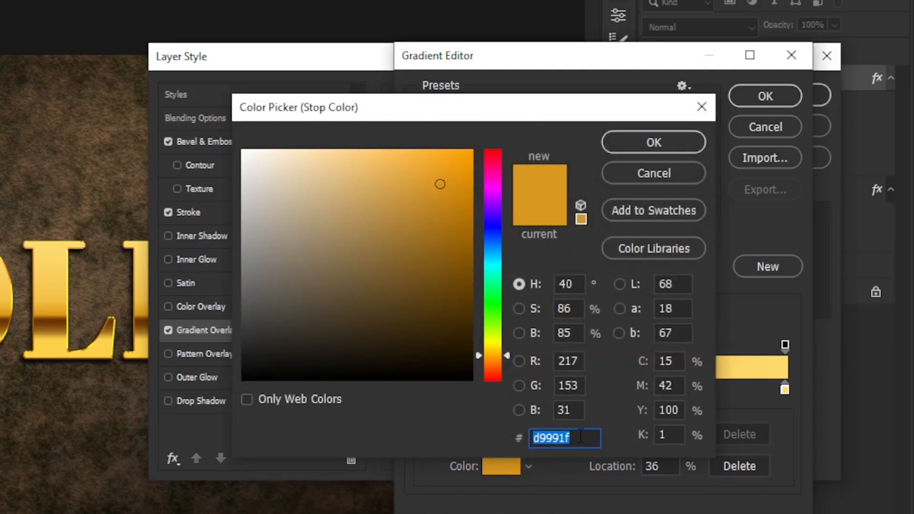
{"action": "left_click_drag", "start_coordinate": [579, 439], "coordinate": [521, 435]}
{"action": "left_click", "coordinate": [632, 154]}
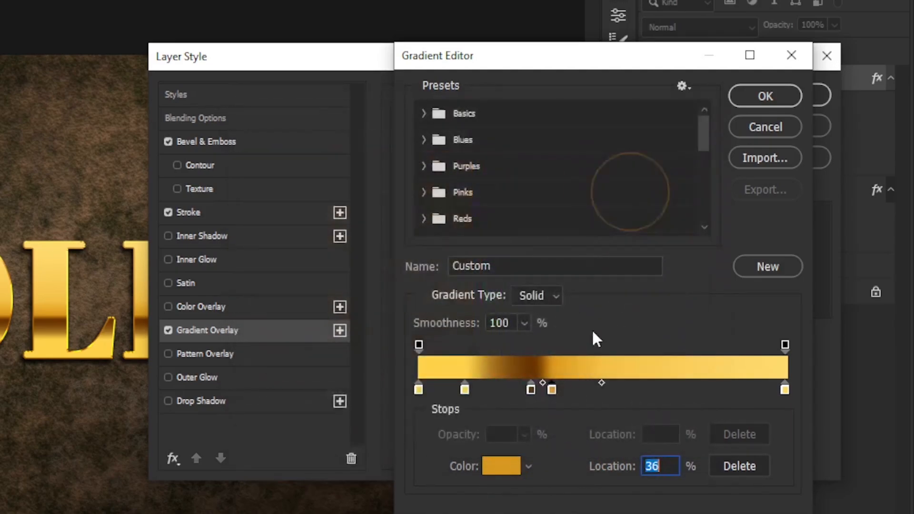
{"action": "left_click", "coordinate": [531, 390]}
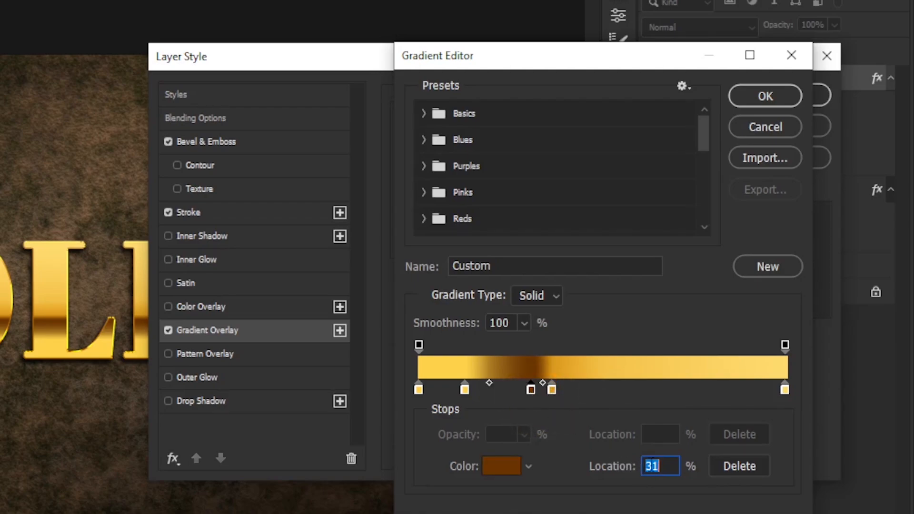
{"action": "type", "text": "36"}
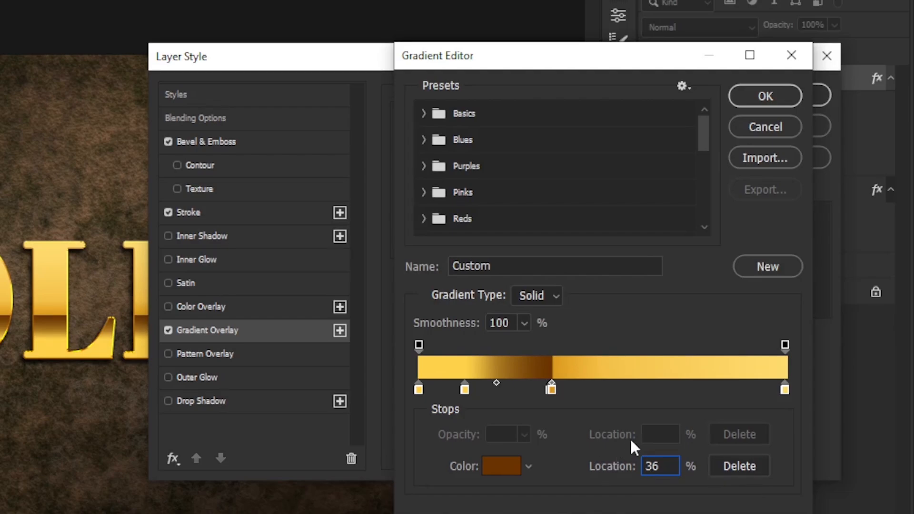
Use ffdb6e for the overlay gradient's 100% stop and accept the gradient
{"action": "left_click", "coordinate": [785, 390]}
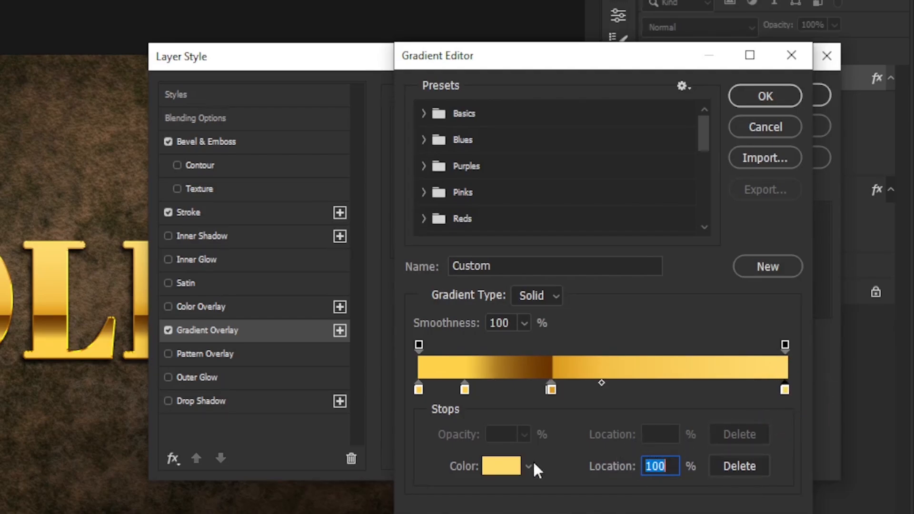
{"action": "left_click", "coordinate": [501, 466]}
{"action": "left_click_drag", "start_coordinate": [570, 438], "coordinate": [495, 437]}
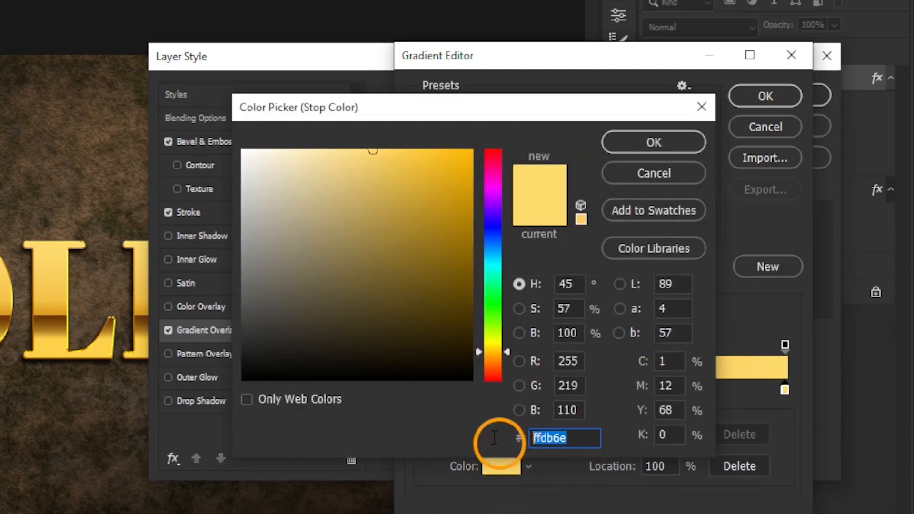
{"action": "left_click", "coordinate": [660, 142]}
{"action": "left_click", "coordinate": [771, 98]}
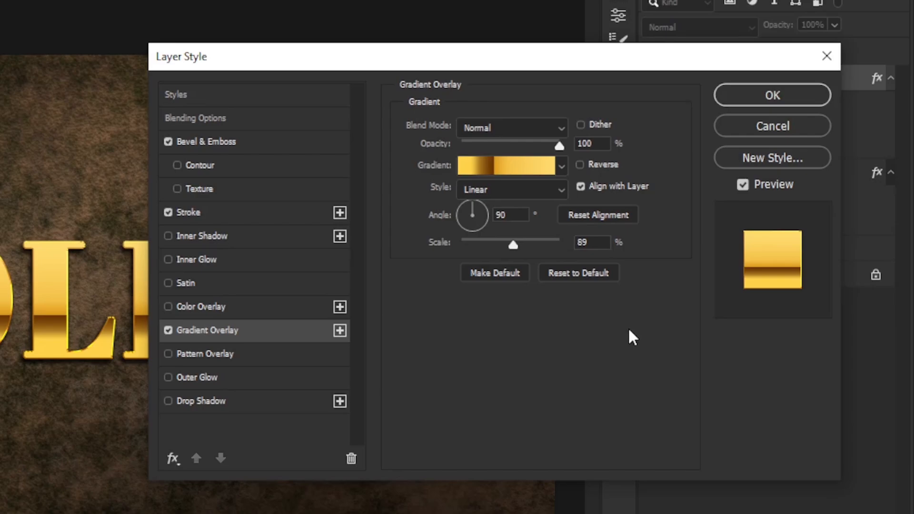
Add a Soft Light outer glow in ffe080 at 75% opacity and 20 px size, and accept the layer style
{"action": "left_click", "coordinate": [206, 379]}
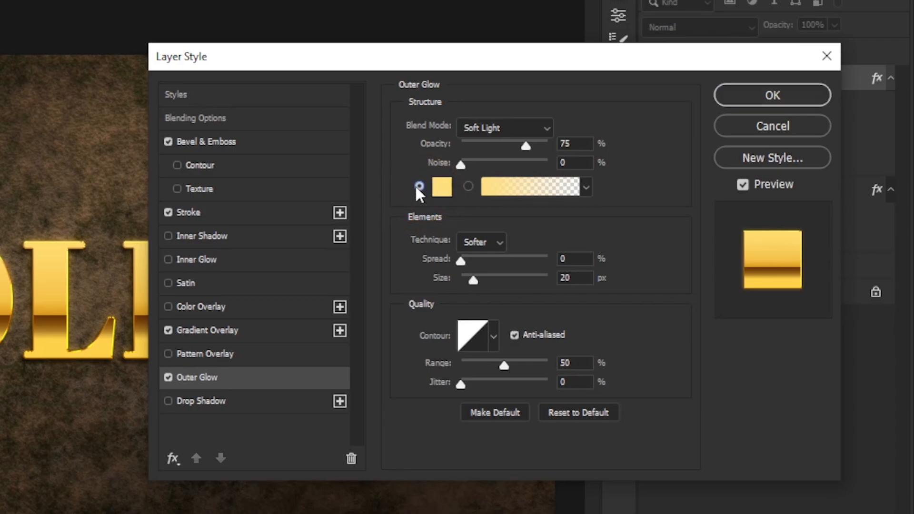
{"action": "left_click", "coordinate": [440, 190]}
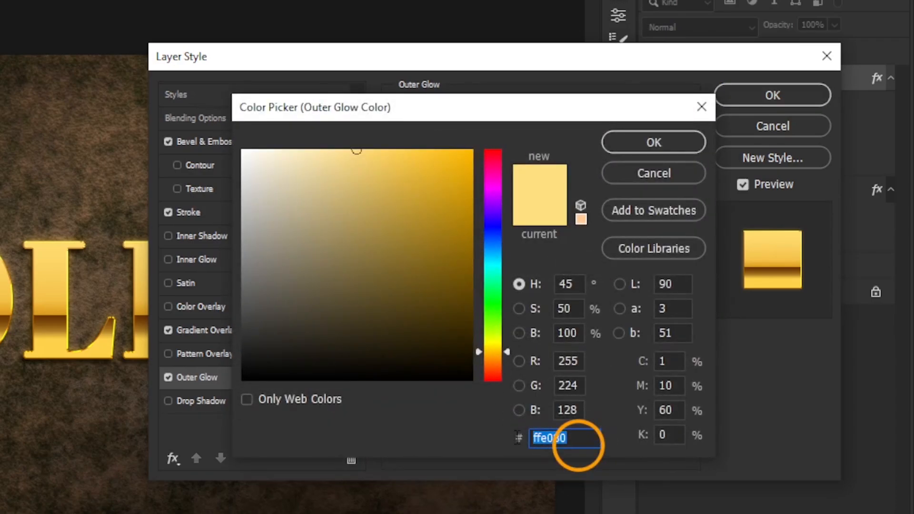
{"action": "left_click", "coordinate": [638, 142]}
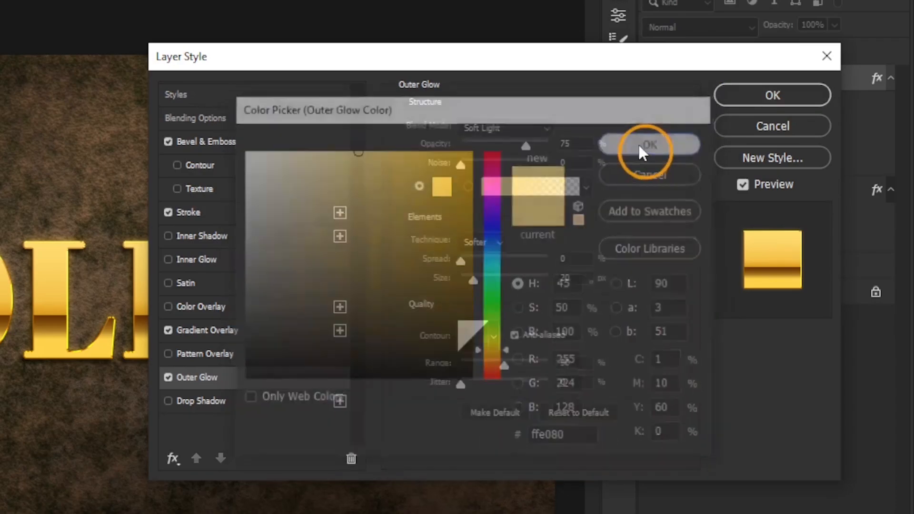
{"action": "left_click", "coordinate": [751, 96]}
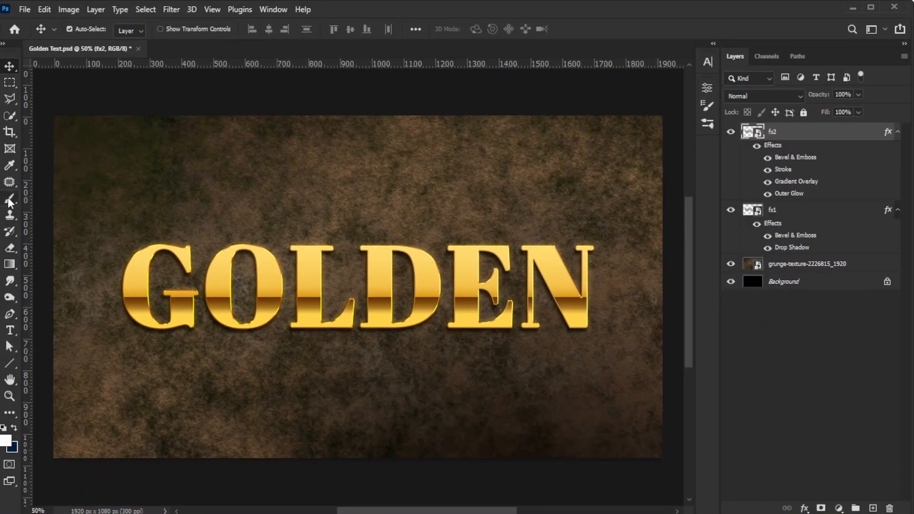
Choose the Lens Flare 1 preset for the Brush tool
{"action": "left_click", "coordinate": [10, 201]}
{"action": "left_click", "coordinate": [89, 30]}
{"action": "left_click_drag", "start_coordinate": [151, 173], "coordinate": [160, 376]}
{"action": "left_click", "coordinate": [86, 374]}
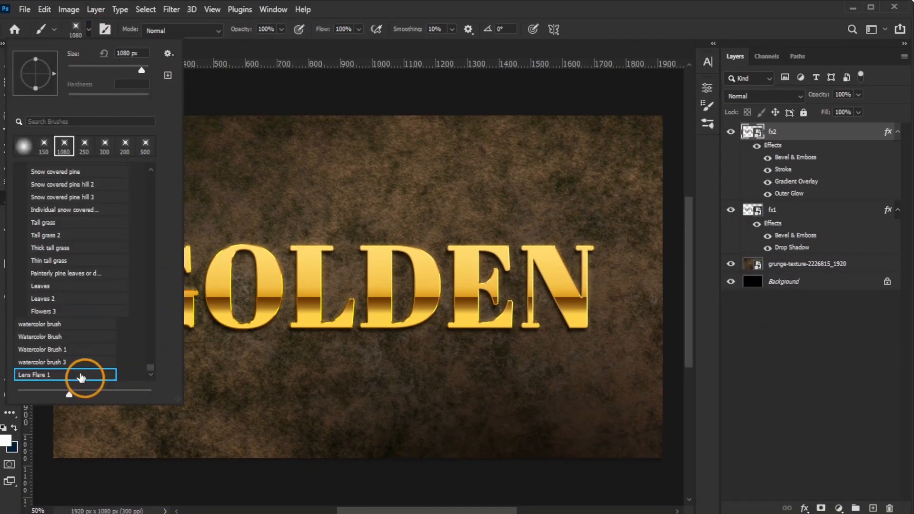
{"action": "left_click", "coordinate": [328, 10]}
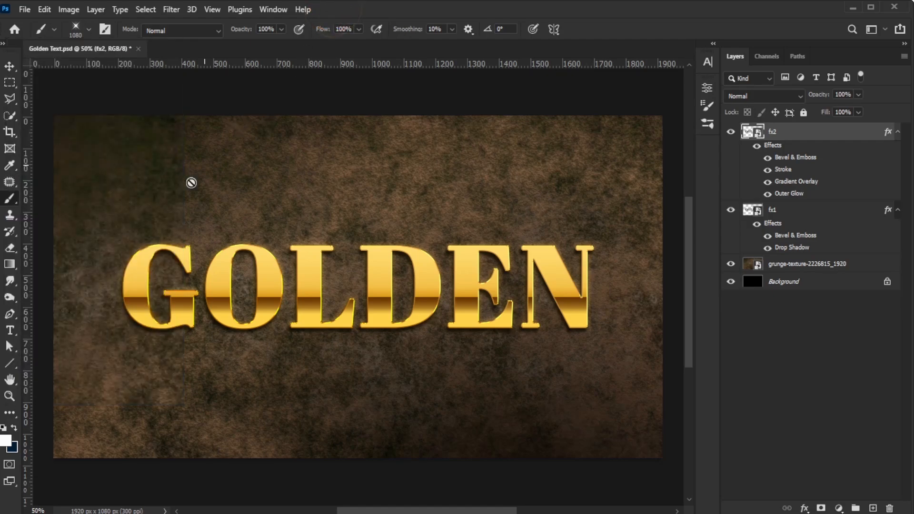
Sample the light gold ffdb6e from the top of the D as foreground colour, with brightness at 100%
{"action": "left_click", "coordinate": [6, 442]}
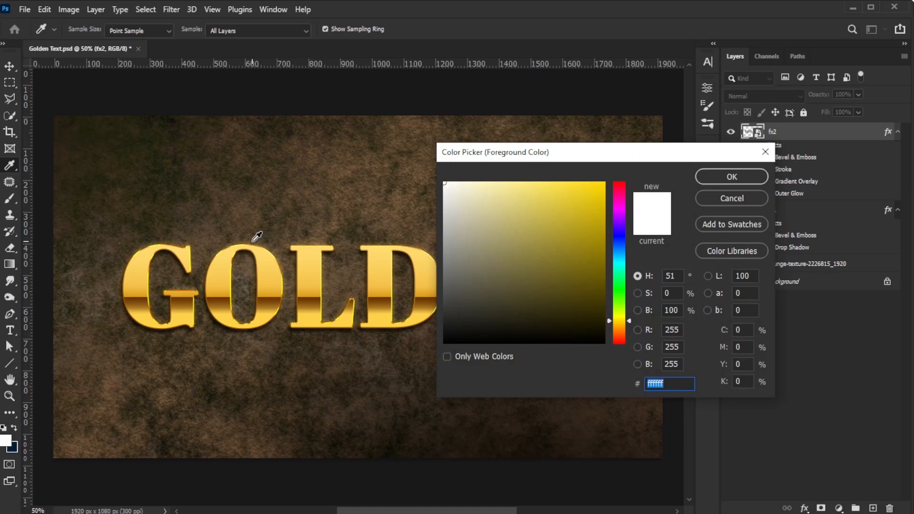
{"action": "left_click", "coordinate": [387, 243]}
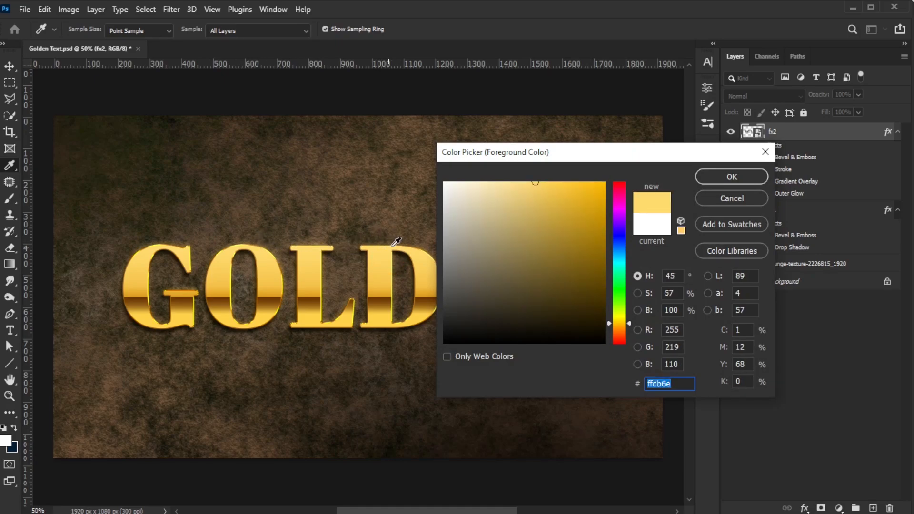
{"action": "left_click", "coordinate": [637, 310]}
{"action": "left_click", "coordinate": [684, 311]}
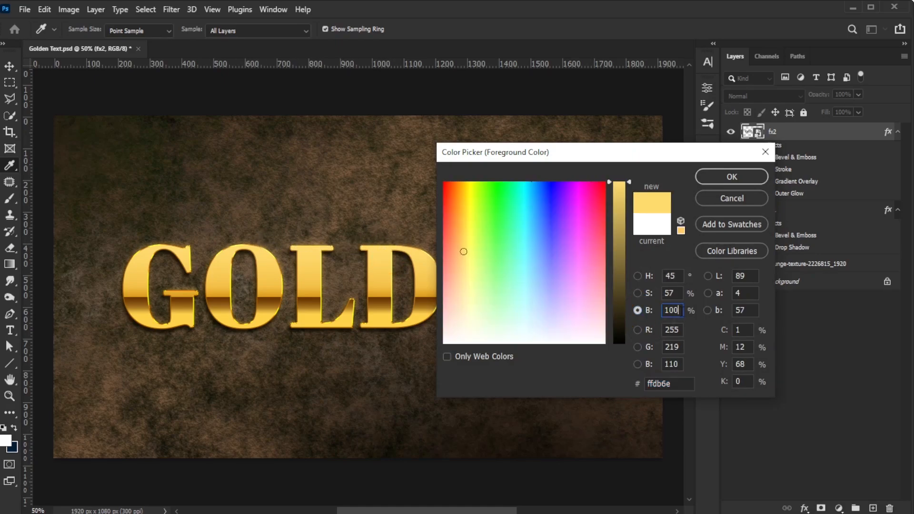
{"action": "left_click", "coordinate": [729, 184]}
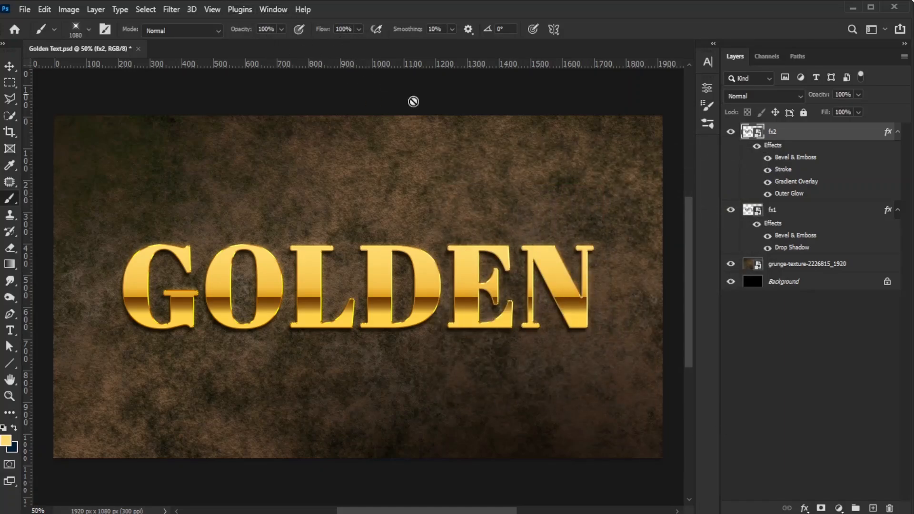
Stamp one lens flare on a new layer at the D's upper edge with the brush reduced to 200 px
{"action": "left_click", "coordinate": [873, 508]}
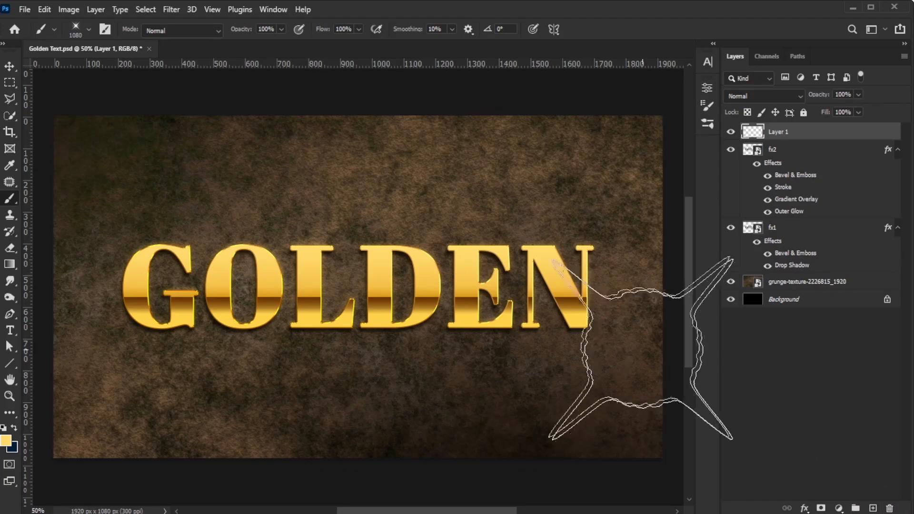
{"action": "key", "text": "bracketleft"}
{"action": "key", "text": "bracketleft"}
{"action": "key", "text": "bracketleft"}
{"action": "key", "text": "bracketleft"}
{"action": "key", "text": "bracketleft"}
{"action": "key", "text": "bracketleft"}
{"action": "key", "text": "bracketleft"}
{"action": "key", "text": "bracketleft"}
{"action": "key", "text": "bracketleft"}
{"action": "key", "text": "bracketleft"}
{"action": "key", "text": "bracketleft"}
{"action": "key", "text": "bracketleft"}
{"action": "key", "text": "bracketleft"}
{"action": "key", "text": "bracketleft"}
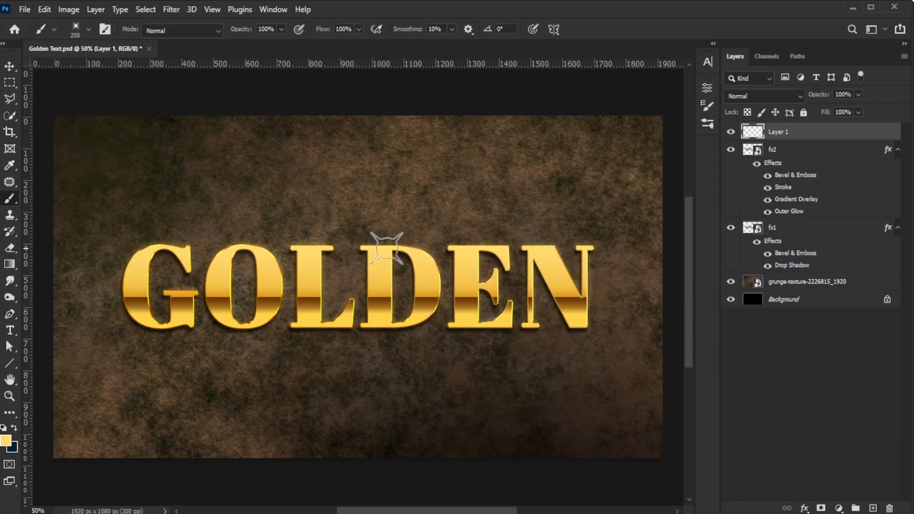
{"action": "left_click", "coordinate": [419, 252]}
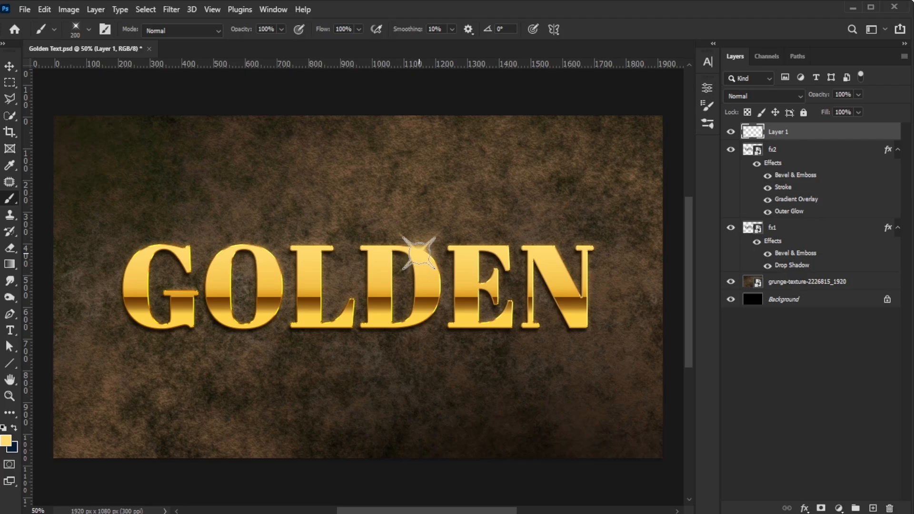
Convert the flare layer to a Smart Object and set its blend mode to Overlay
{"action": "right_click", "coordinate": [809, 141]}
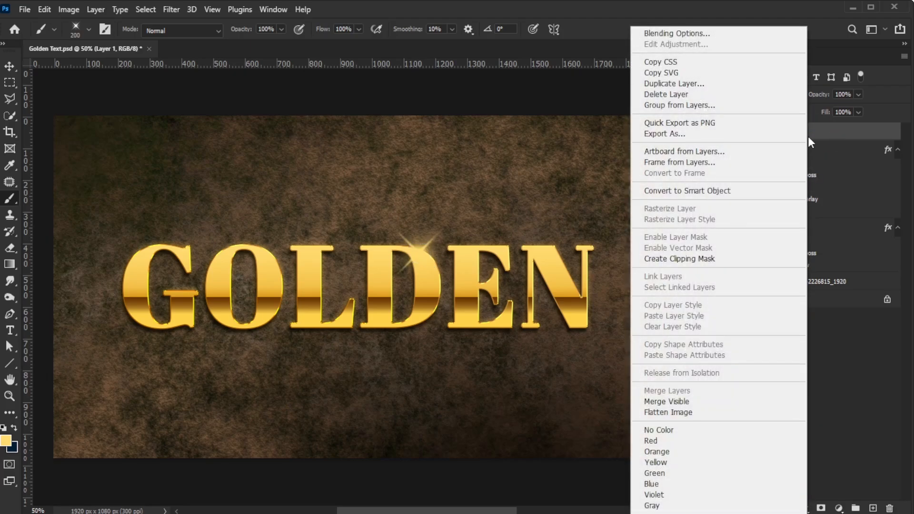
{"action": "left_click", "coordinate": [754, 193]}
{"action": "left_click", "coordinate": [741, 95]}
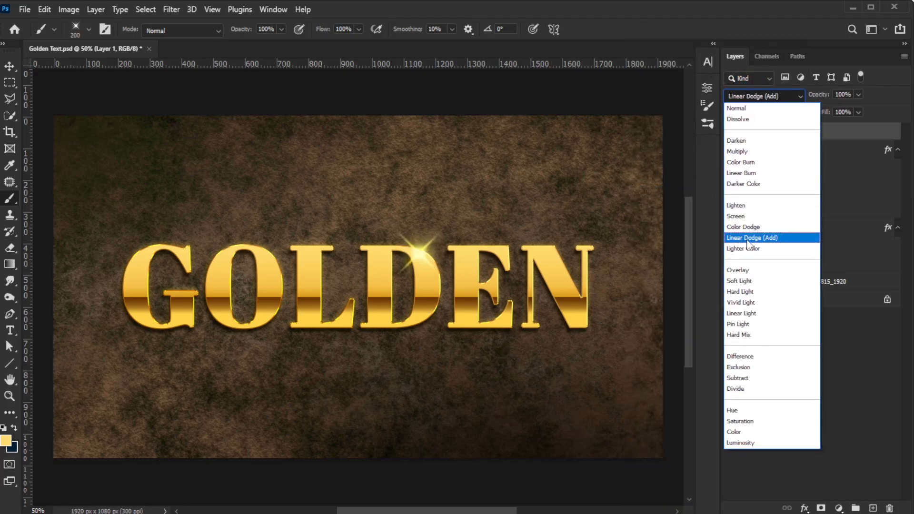
{"action": "left_click", "coordinate": [751, 271]}
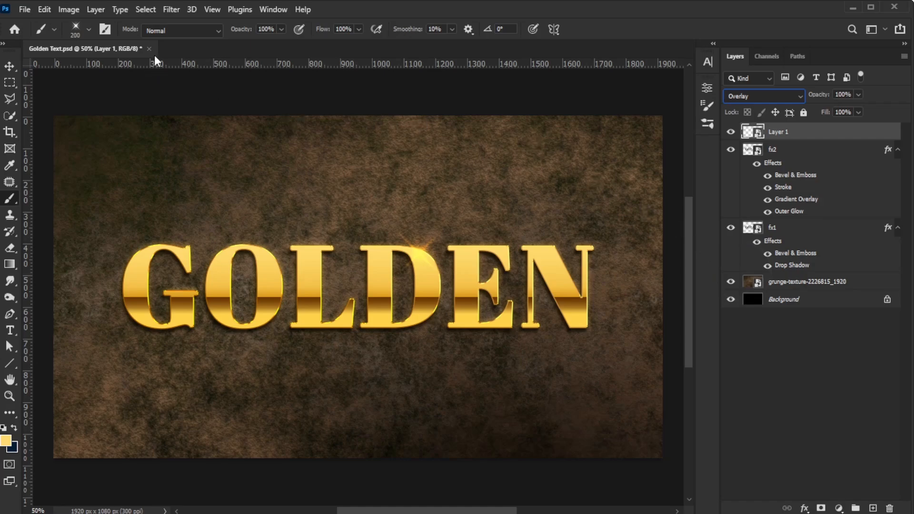
Apply a Gaussian Blur with a 3 px radius to the flare layer
{"action": "left_click", "coordinate": [171, 10]}
{"action": "mouse_move", "coordinate": [285, 176]}
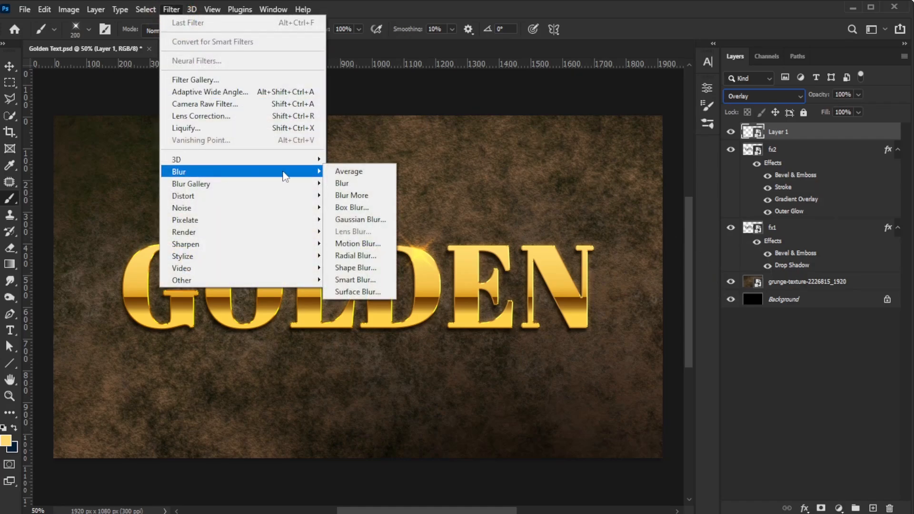
{"action": "left_click", "coordinate": [367, 224]}
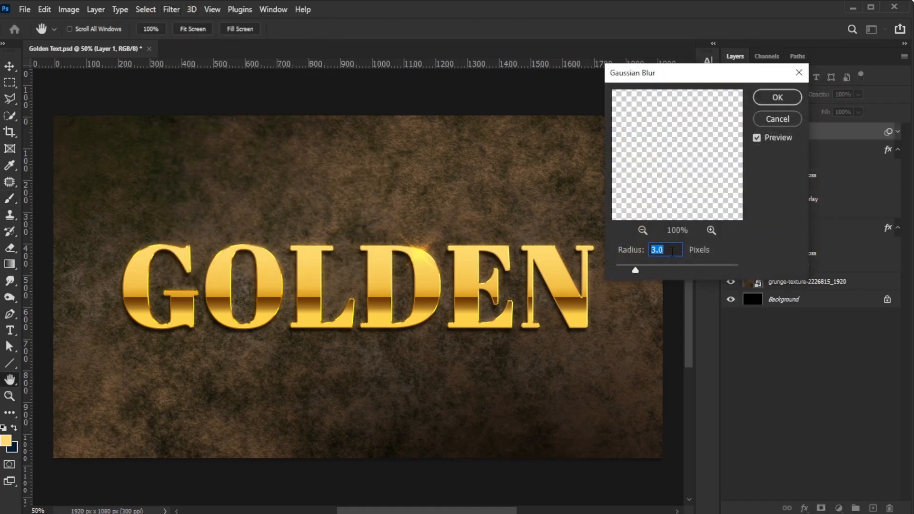
{"action": "left_click_drag", "start_coordinate": [672, 251], "coordinate": [631, 252]}
{"action": "left_click", "coordinate": [777, 98]}
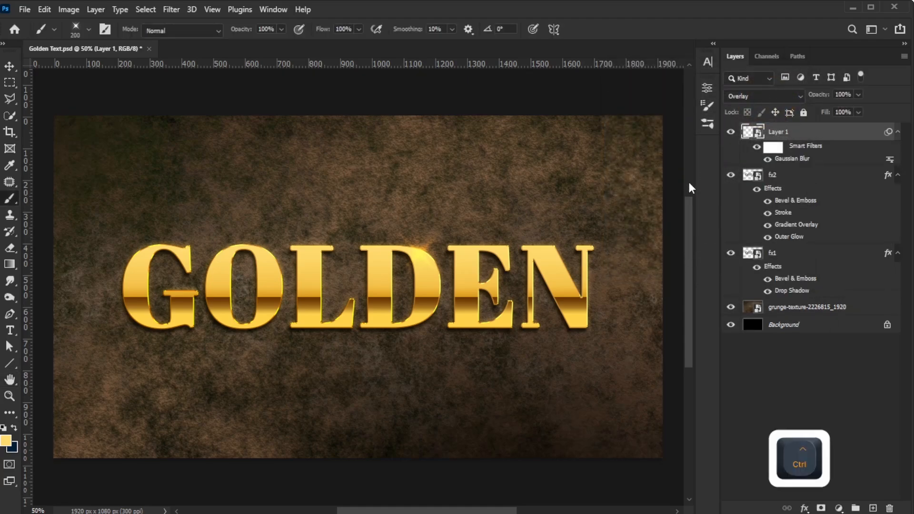
Enlarge the flare to about 139% and position it over the upper edge of the D
{"action": "key", "text": "ctrl+t"}
{"action": "left_click", "coordinate": [465, 212]}
{"action": "mouse_move", "coordinate": [449, 220]}
{"action": "left_mouse_down"}
{"action": "mouse_move", "coordinate": [471, 191]}
{"action": "mouse_move", "coordinate": [463, 209]}
{"action": "left_mouse_up"}
{"action": "left_click_drag", "start_coordinate": [416, 260], "coordinate": [415, 255]}
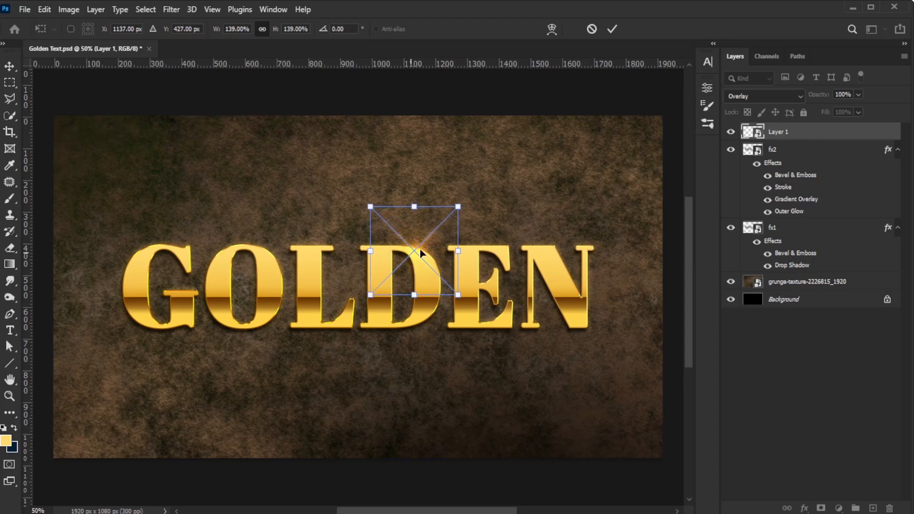
{"action": "left_click_drag", "start_coordinate": [461, 206], "coordinate": [458, 208]}
{"action": "left_click", "coordinate": [613, 29]}
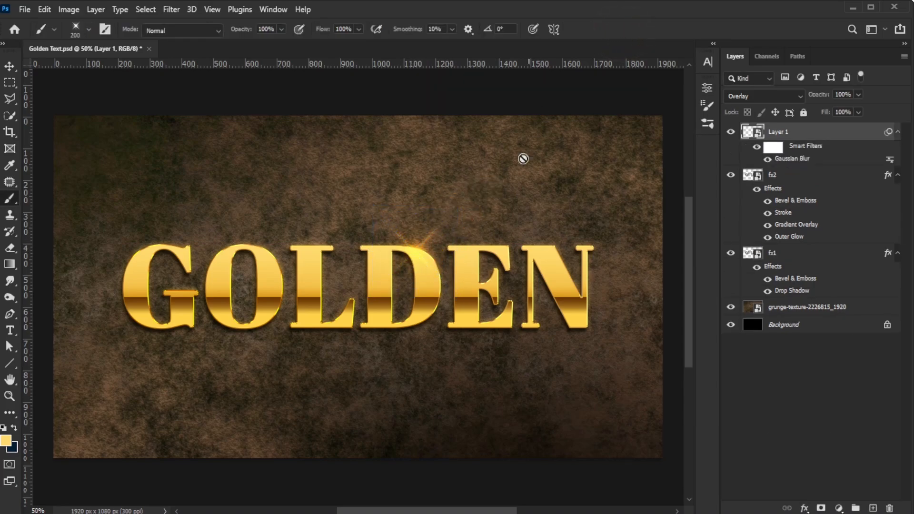
Duplicate the flare seven times and place the copies on the edges and corners of the other letters
{"action": "left_click", "coordinate": [11, 69]}
{"action": "left_click_drag", "start_coordinate": [418, 255], "coordinate": [239, 249]}
{"action": "left_click_drag", "start_coordinate": [239, 249], "coordinate": [351, 317]}
{"action": "left_click_drag", "start_coordinate": [351, 317], "coordinate": [491, 321]}
{"action": "left_click_drag", "start_coordinate": [490, 321], "coordinate": [581, 328]}
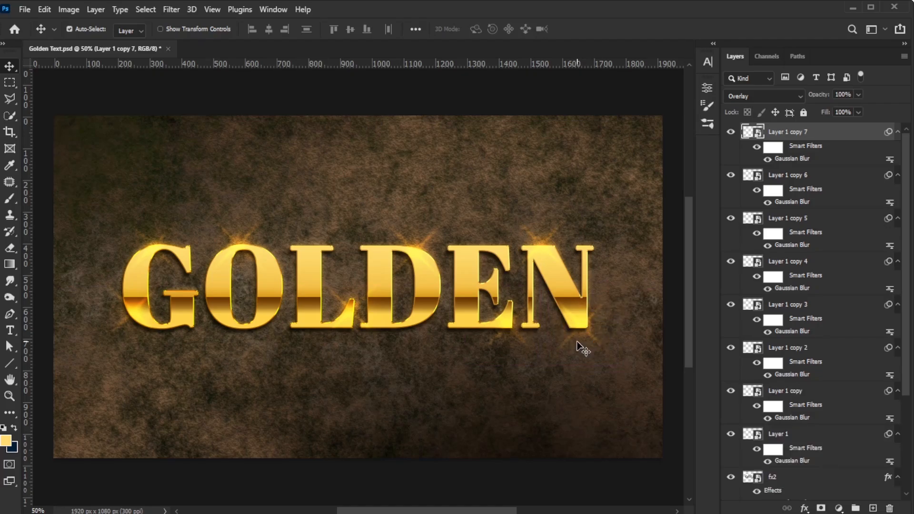
Resize the flare at the N's lower corner to about 128% and rescale the one at the E's lower corner
{"action": "key", "text": "ctrl+t"}
{"action": "left_click", "coordinate": [486, 218]}
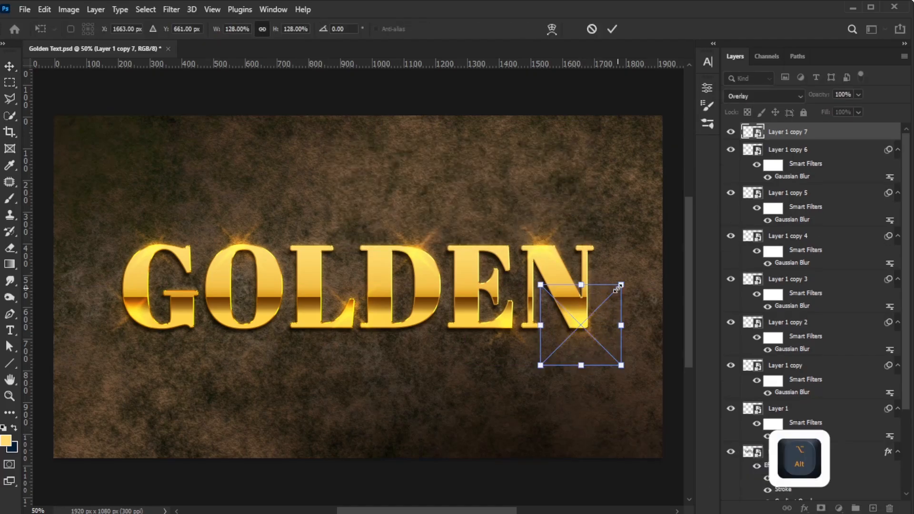
{"action": "left_click", "coordinate": [612, 29]}
{"action": "left_click", "coordinate": [507, 327], "text": "ctrl"}
{"action": "key", "text": "ctrl+t"}
{"action": "left_click", "coordinate": [479, 214]}
{"action": "left_click_drag", "start_coordinate": [547, 285], "coordinate": [540, 292]}
{"action": "left_click", "coordinate": [611, 30]}
Rescale the original Layer 1 flare and reduce the flare on the L to 92%
{"action": "left_click", "coordinate": [541, 250], "text": "ctrl"}
{"action": "key", "text": "ctrl+t"}
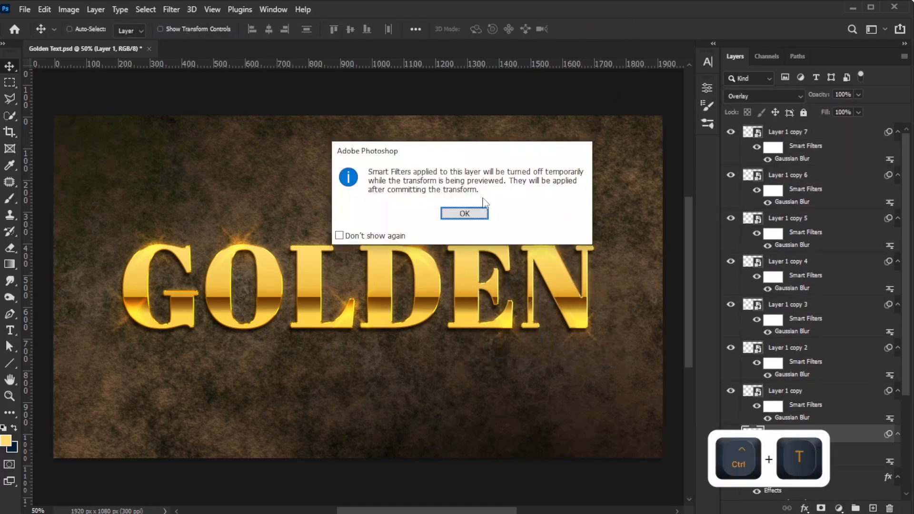
{"action": "left_click", "coordinate": [464, 213]}
{"action": "left_click", "coordinate": [611, 30]}
{"action": "left_click", "coordinate": [351, 317], "text": "ctrl"}
{"action": "key", "text": "ctrl+t"}
{"action": "left_click", "coordinate": [464, 214]}
{"action": "left_click", "coordinate": [613, 31]}
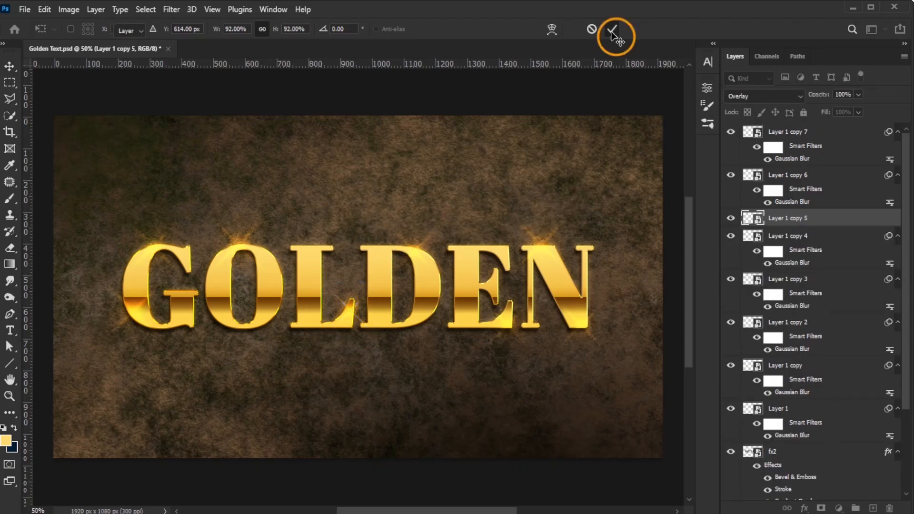
Slightly rescale the flare on the O's upper edge
{"action": "left_click", "coordinate": [239, 242], "text": "ctrl"}
{"action": "key", "text": "ctrl+t"}
{"action": "left_click", "coordinate": [464, 214]}
{"action": "left_click_drag", "start_coordinate": [275, 206], "coordinate": [275, 209]}
{"action": "left_click", "coordinate": [612, 30]}
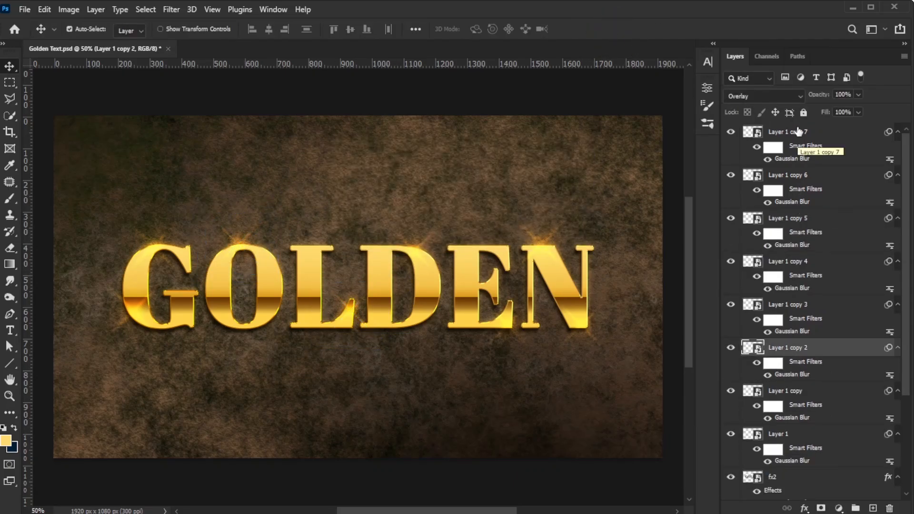
Group all the flare layers as "Lens Flares" and set the group's opacity to 90%
{"action": "left_click", "coordinate": [799, 131]}
{"action": "scroll", "coordinate": [804, 285], "scroll_direction": "down", "scroll_amount": 3}
{"action": "left_click", "coordinate": [804, 300], "text": "shift"}
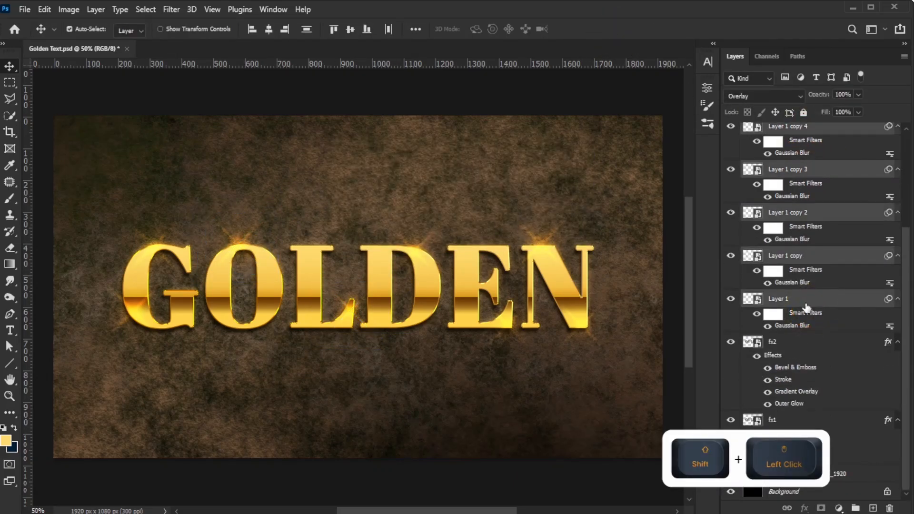
{"action": "left_click", "coordinate": [855, 508]}
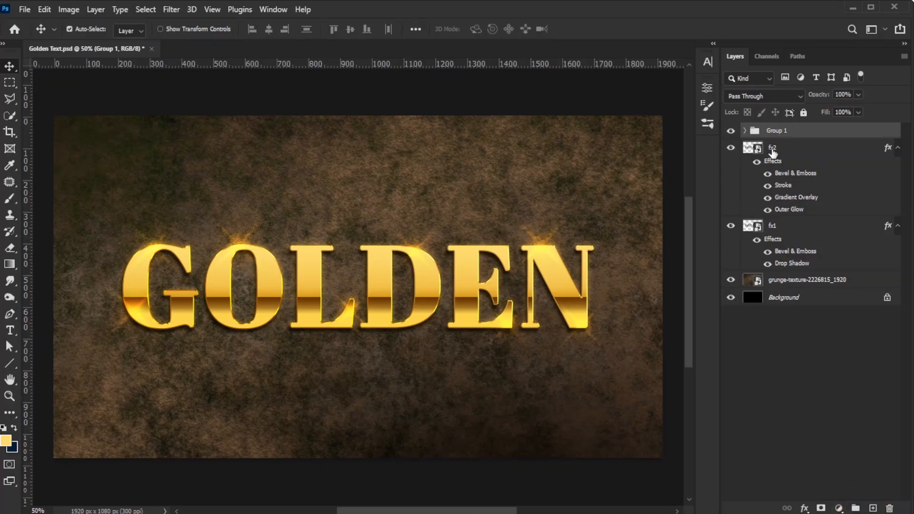
{"action": "double_click", "coordinate": [776, 131]}
{"action": "type", "text": "Lens Flares"}
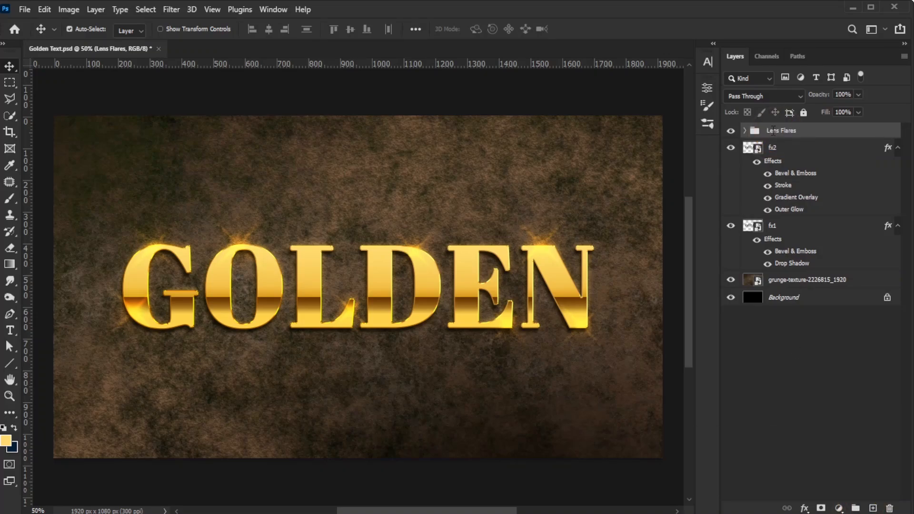
{"action": "left_click_drag", "start_coordinate": [815, 95], "coordinate": [813, 99]}
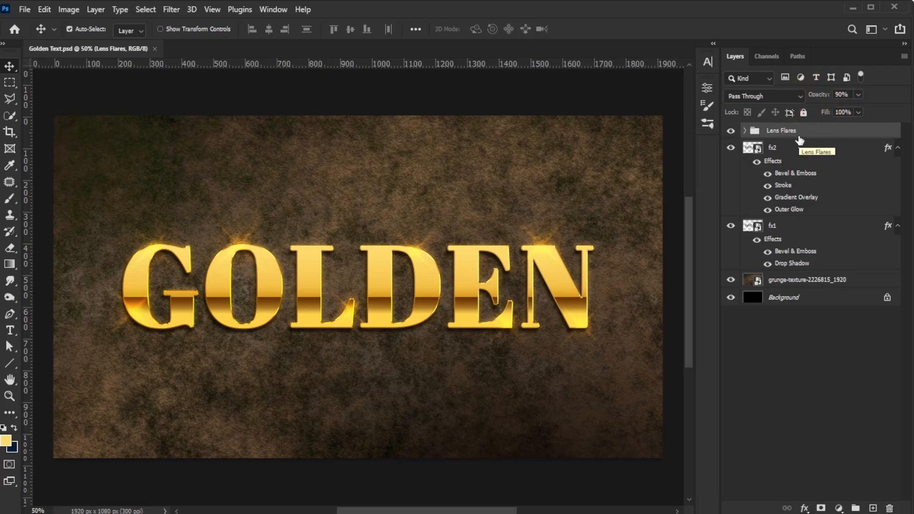
Add a Gradient Fill layer above the grunge texture using the black-to-white preset from Basics
{"action": "left_click", "coordinate": [804, 285]}
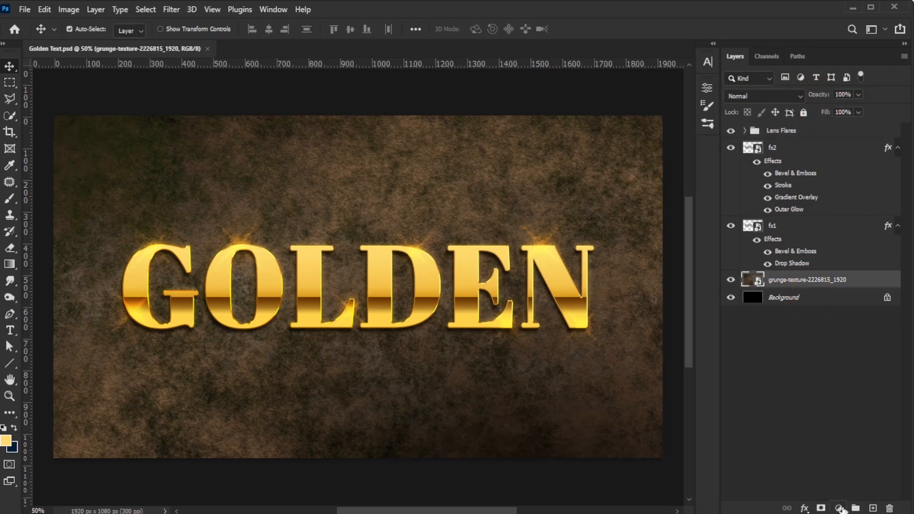
{"action": "left_click", "coordinate": [839, 508]}
{"action": "left_click", "coordinate": [843, 298]}
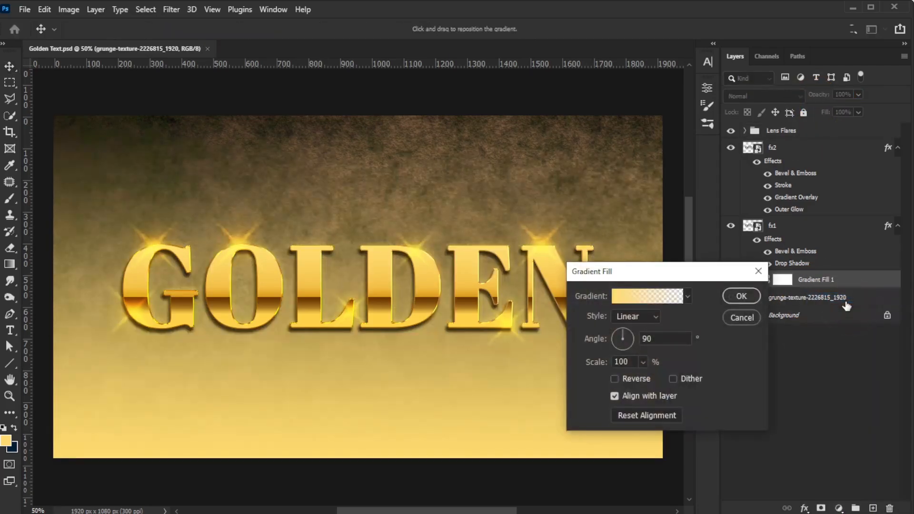
{"action": "left_click", "coordinate": [687, 296]}
{"action": "left_click", "coordinate": [582, 322]}
{"action": "left_click", "coordinate": [638, 342]}
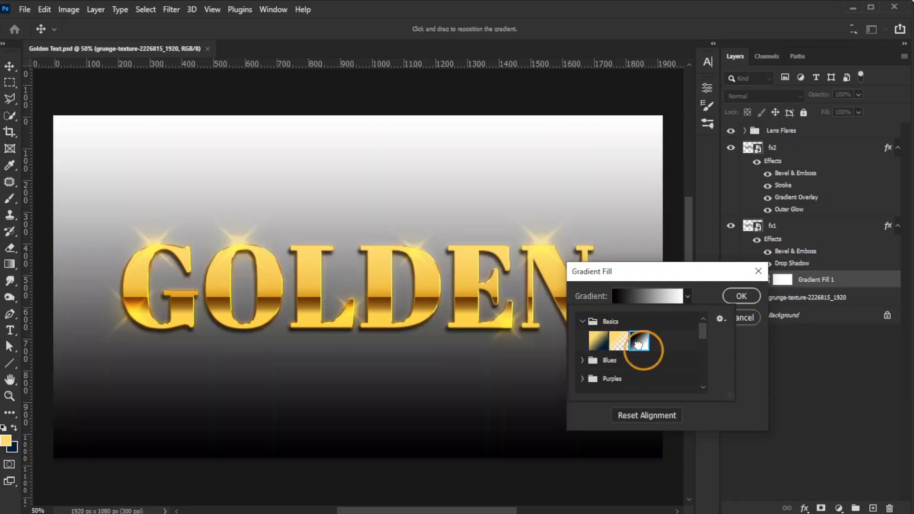
{"action": "left_click", "coordinate": [754, 357]}
Make the gradient fill radial and reversed at 300% scale, and accept it
{"action": "left_click", "coordinate": [638, 318]}
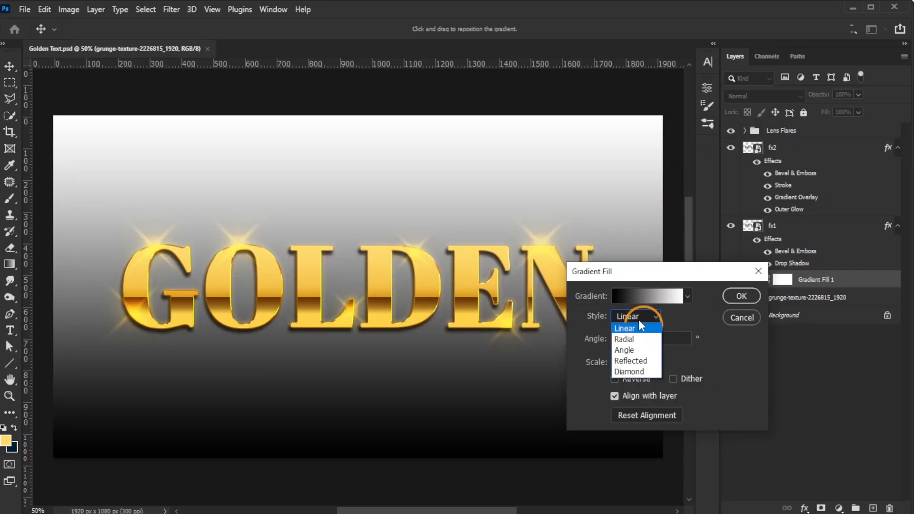
{"action": "left_click", "coordinate": [636, 330]}
{"action": "left_click", "coordinate": [626, 379]}
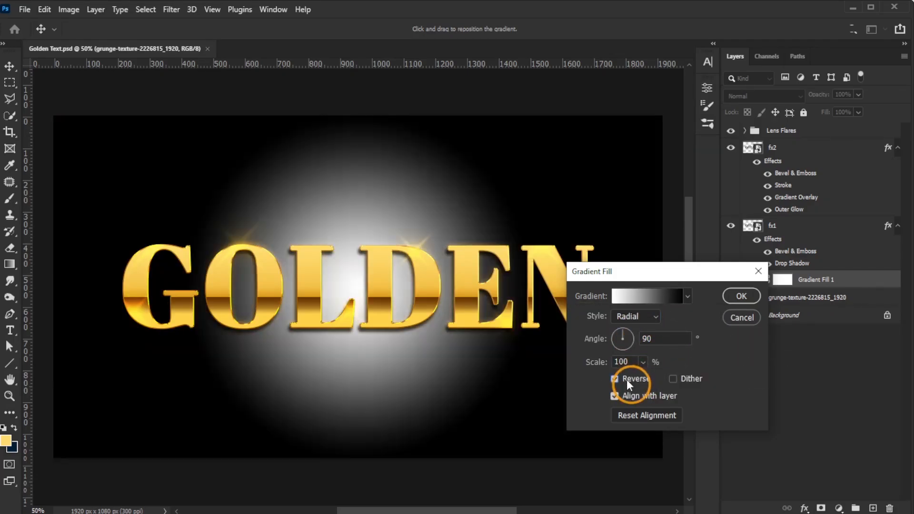
{"action": "left_click", "coordinate": [601, 362]}
{"action": "type", "text": "300"}
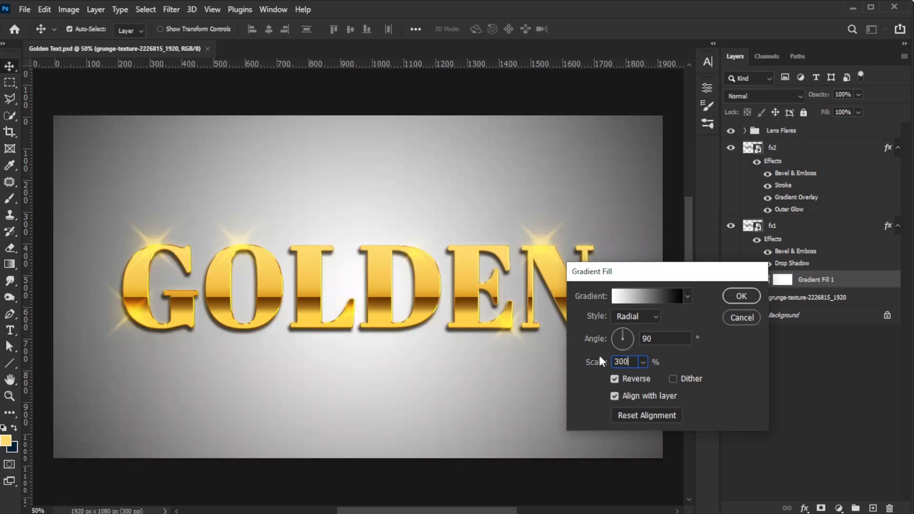
{"action": "key", "text": "Return"}
Set the gradient fill layer's blend mode to Soft Light and its opacity to 36%
{"action": "left_click", "coordinate": [773, 97]}
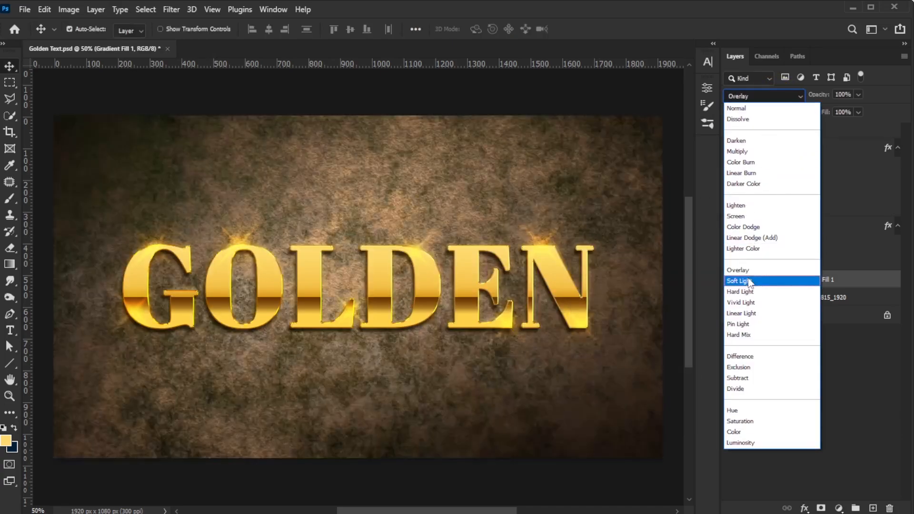
{"action": "left_click", "coordinate": [814, 280]}
{"action": "left_click_drag", "start_coordinate": [827, 98], "coordinate": [784, 102]}
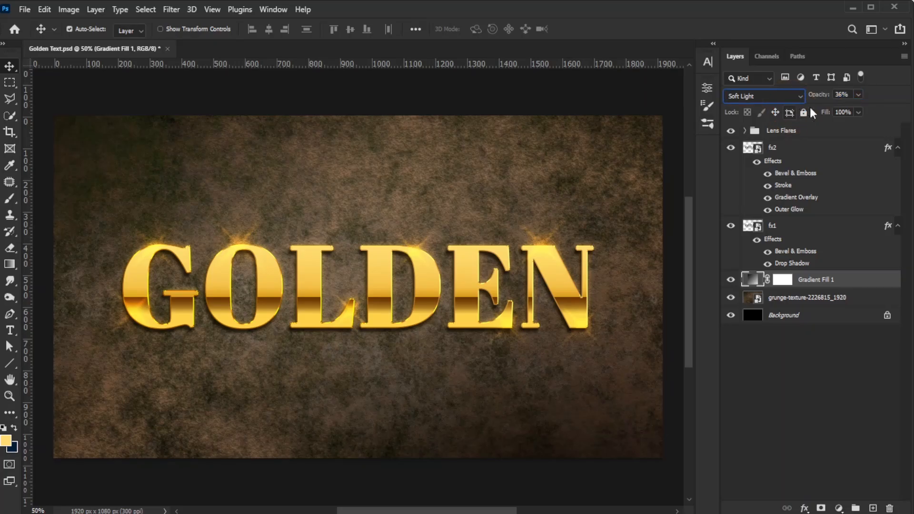